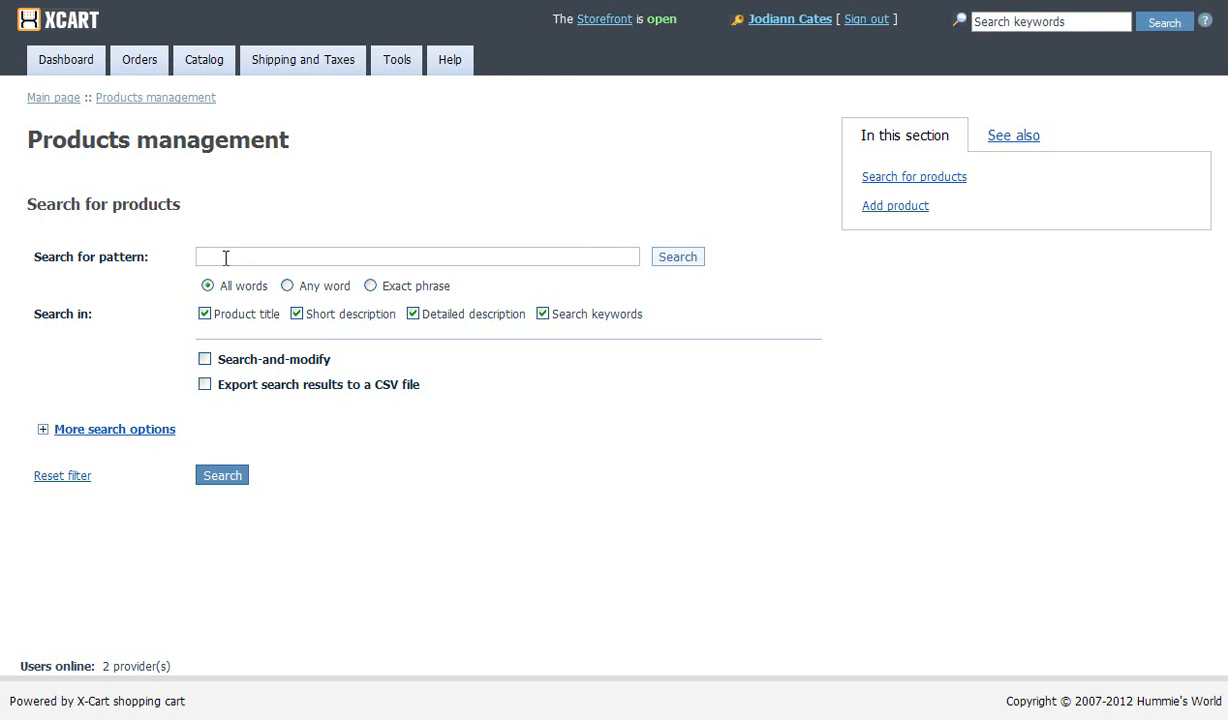
Step: Search the store's product list and open the CU Gingham Red Ribbons product for editing
mouse_move(197, 60)
click(284, 1)
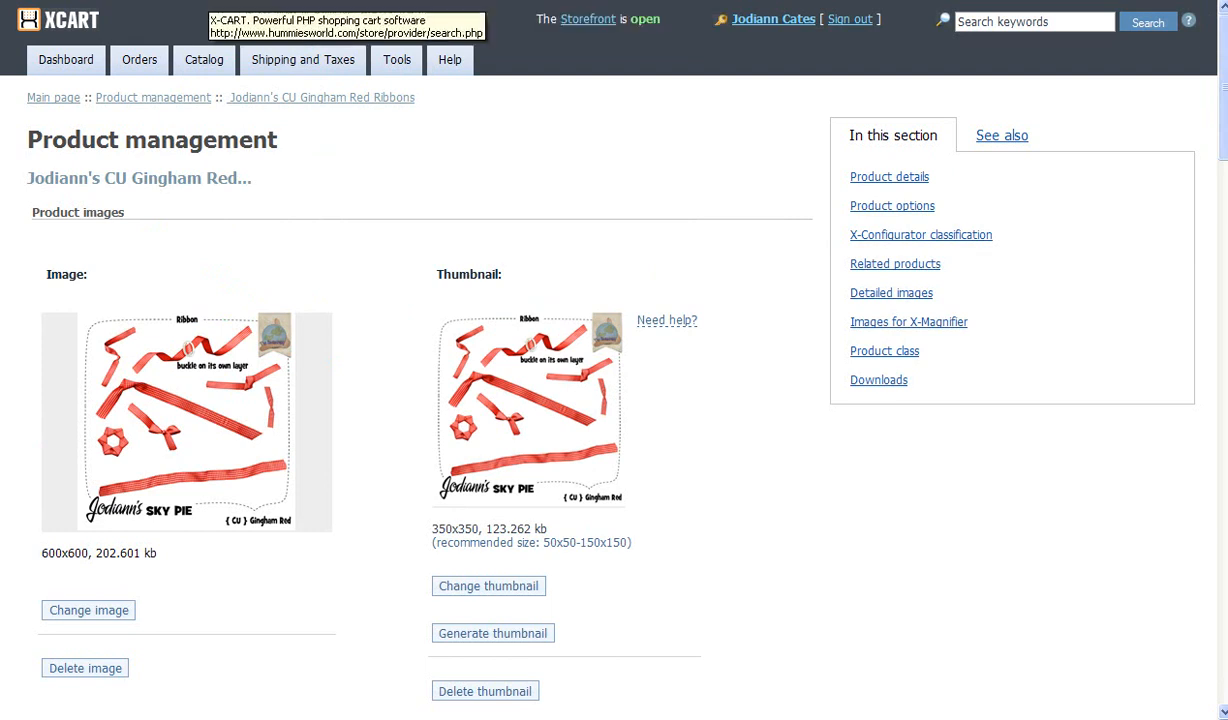
click(177, 1)
click(685, 259)
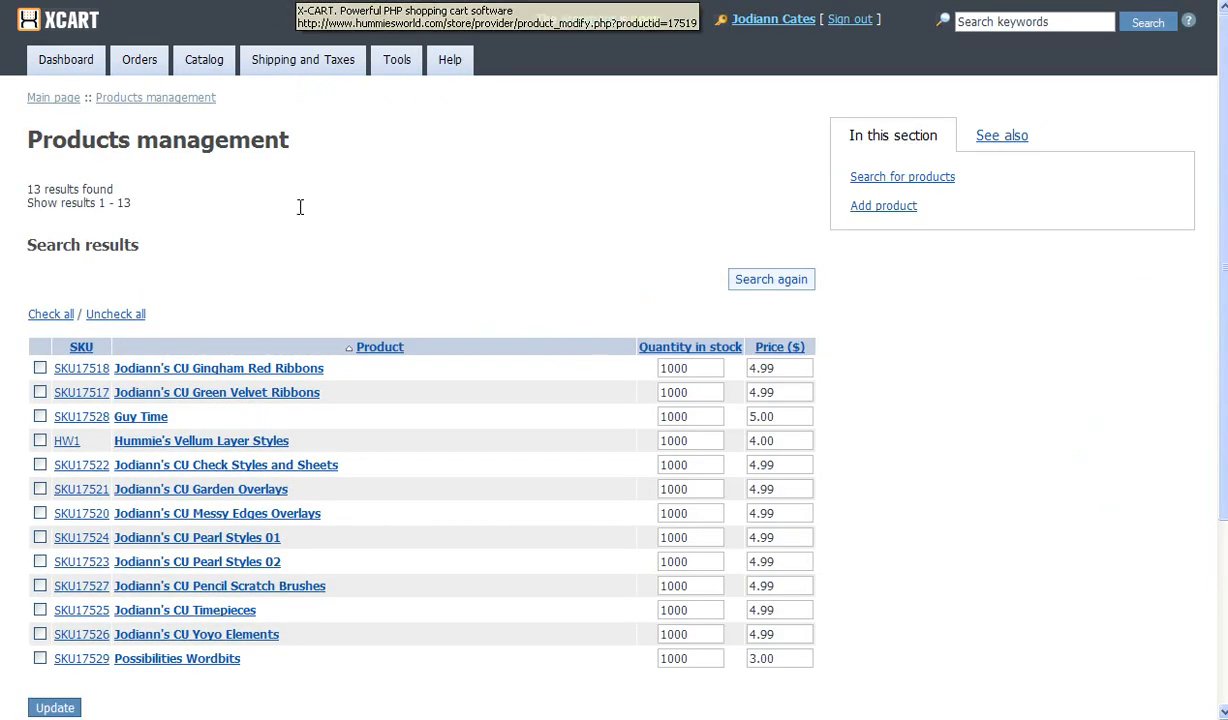
click(243, 370)
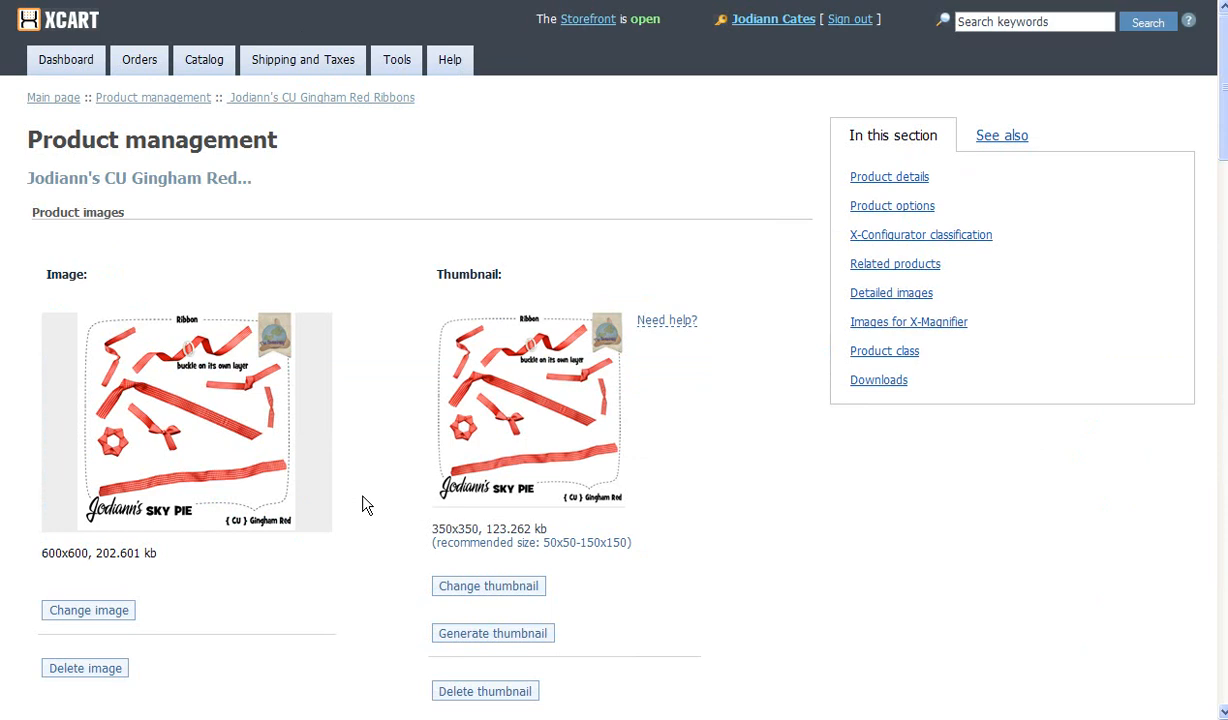
Step: Examine the product's images, classification, availability options, search keywords, descriptions and META fields
drag(1224, 153, 1226, 200)
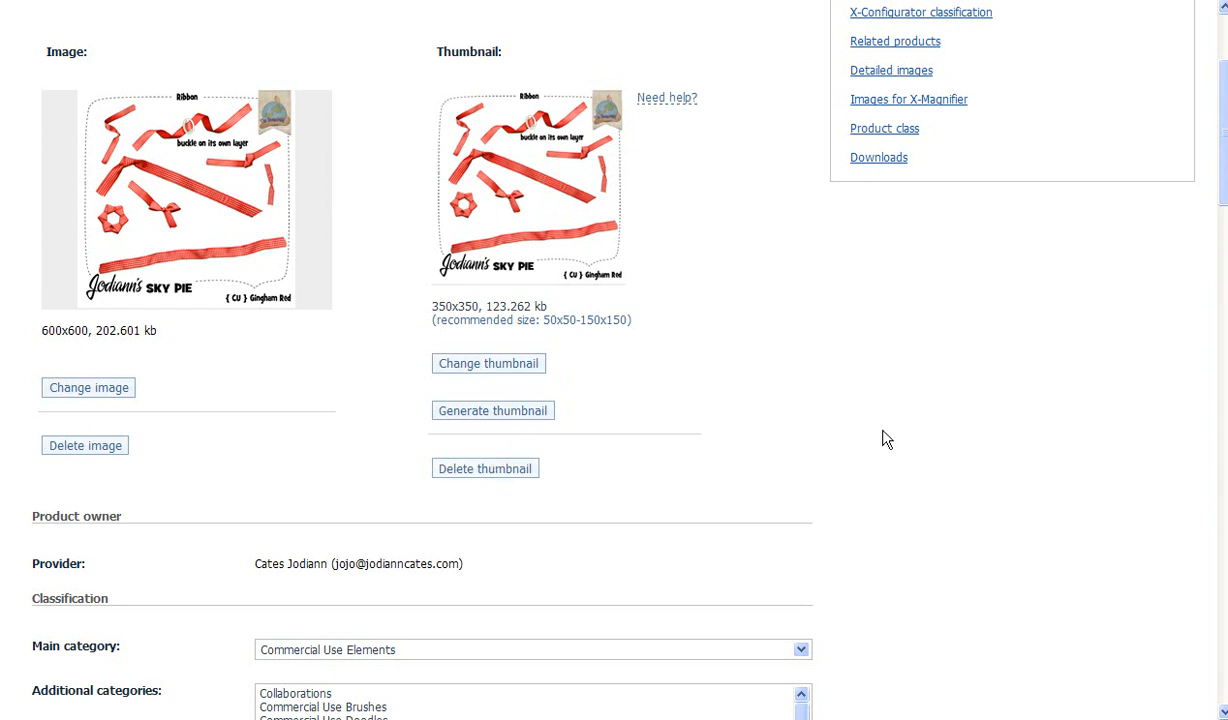
drag(1224, 193, 1217, 285)
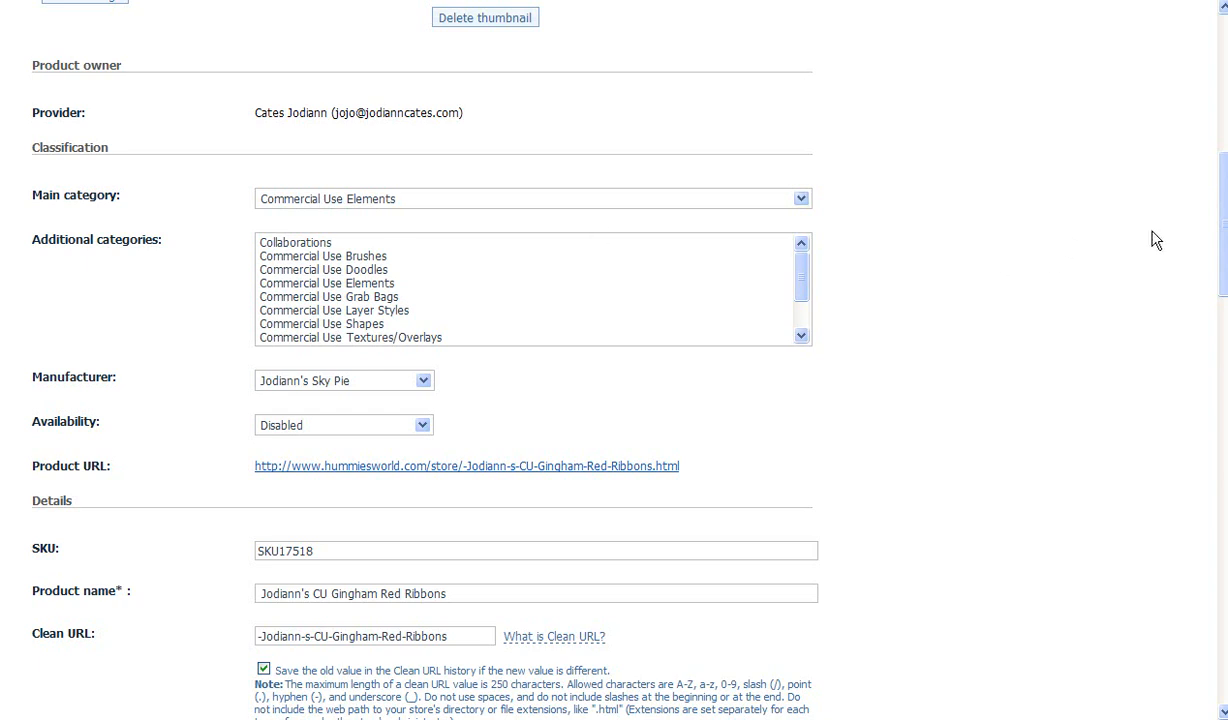
scroll(1225, 246, down, 2)
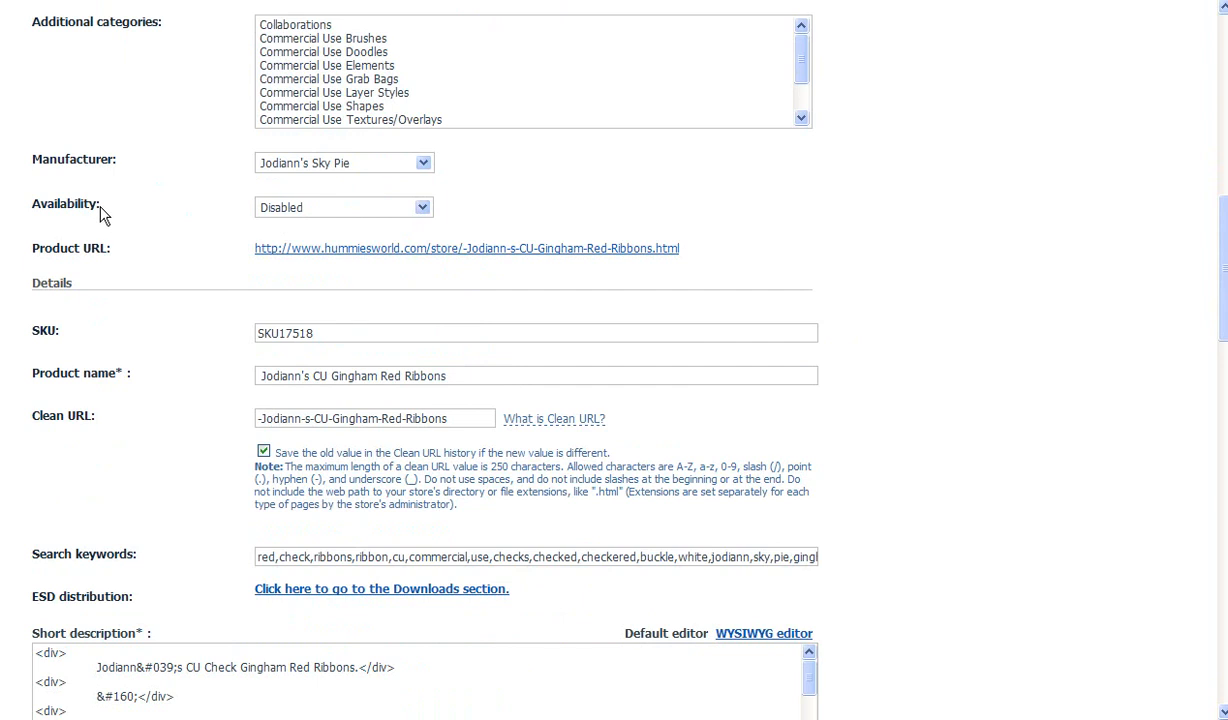
click(423, 207)
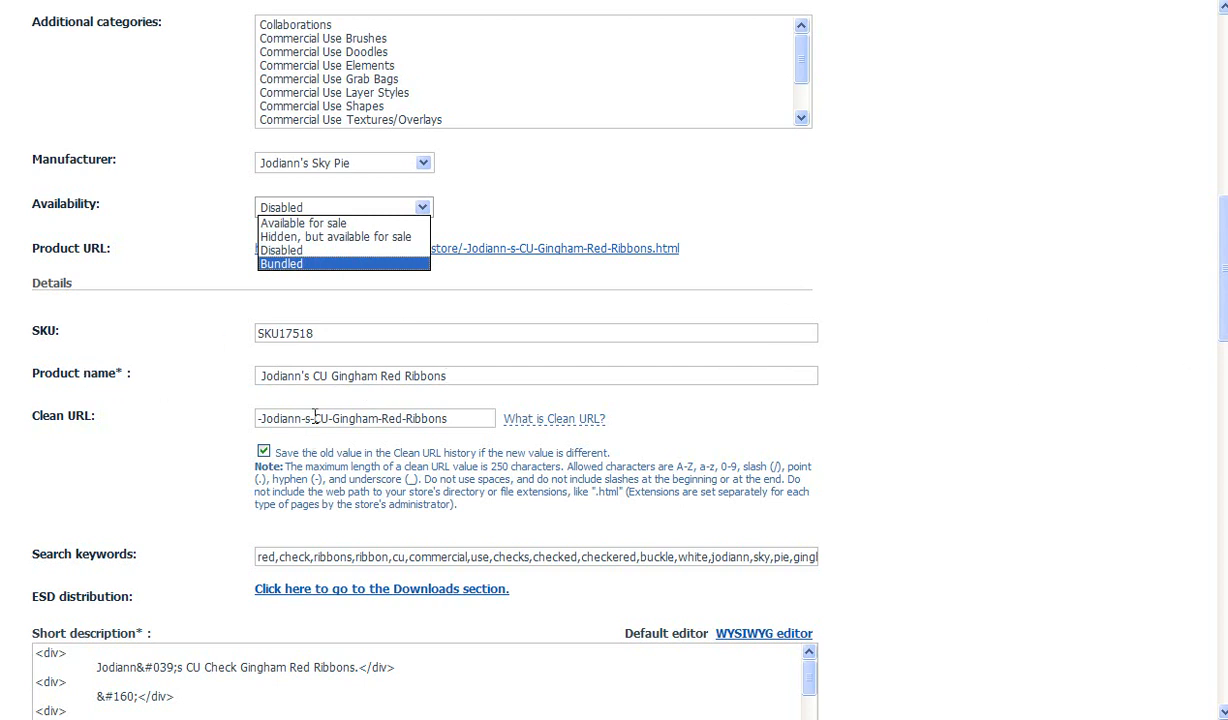
scroll(1176, 257, down, 5)
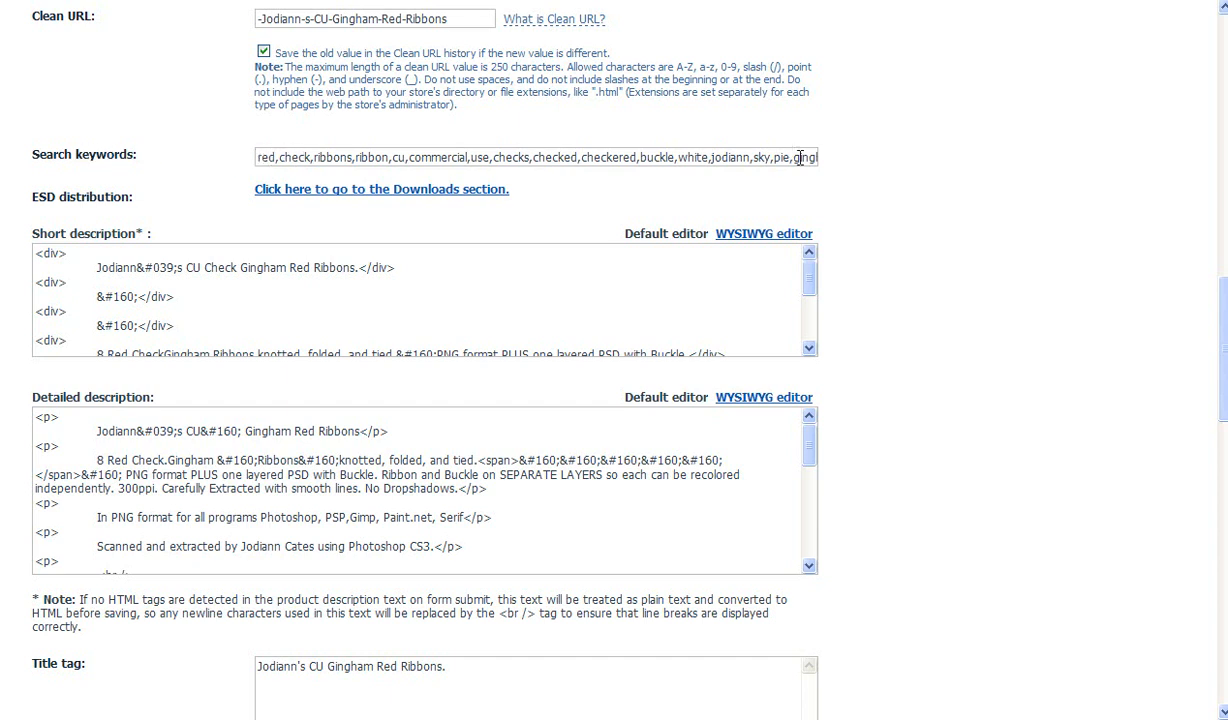
scroll(1168, 322, down, 4)
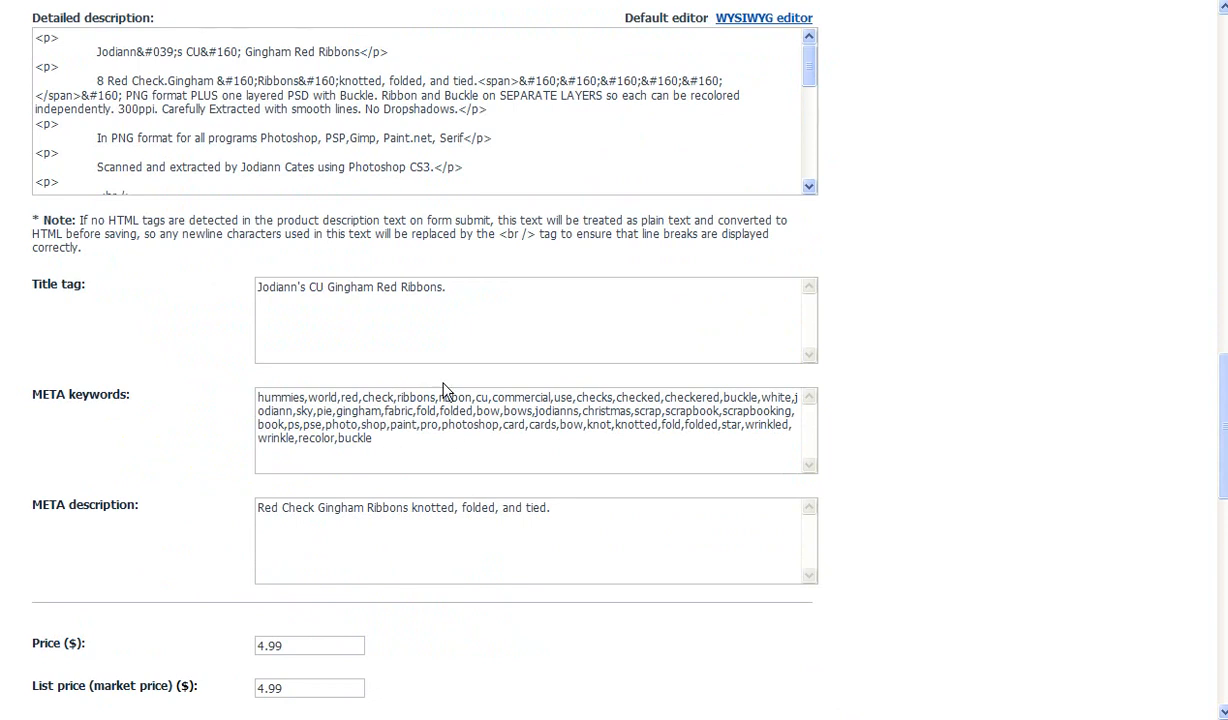
drag(1222, 480, 1212, 395)
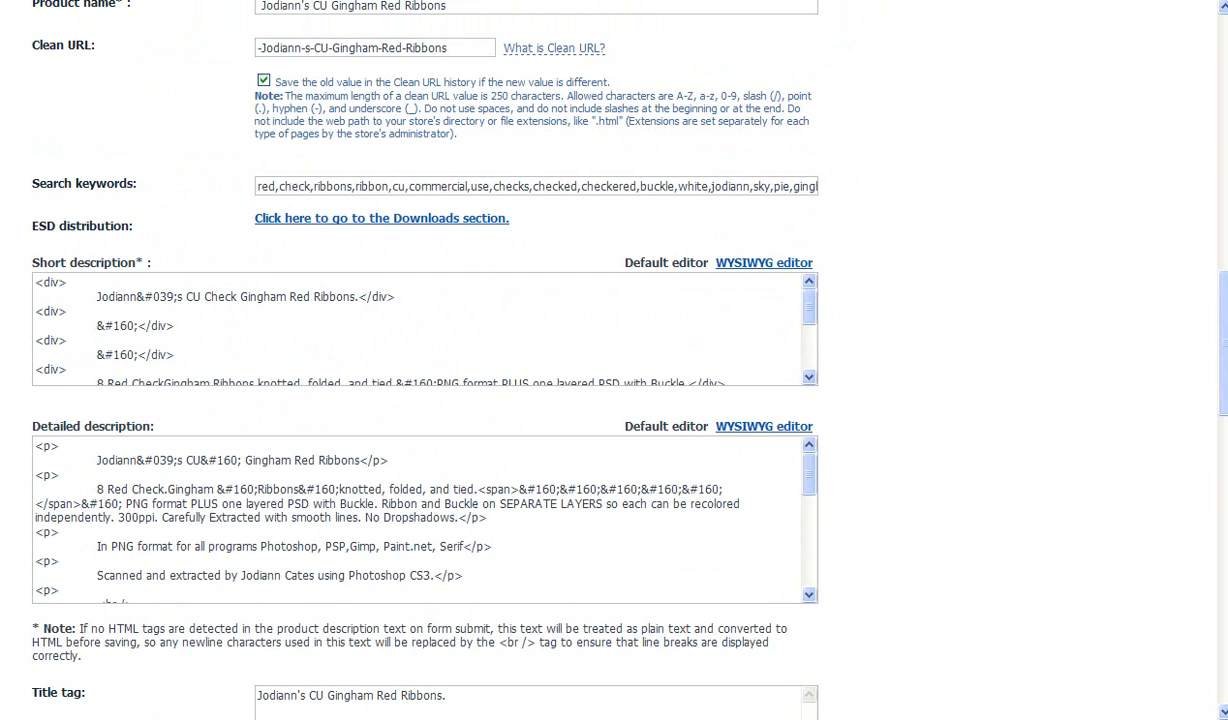
Step: Open the saved product notes in WordPad, review the keyword list and description templates, and return to the product page
key(super)
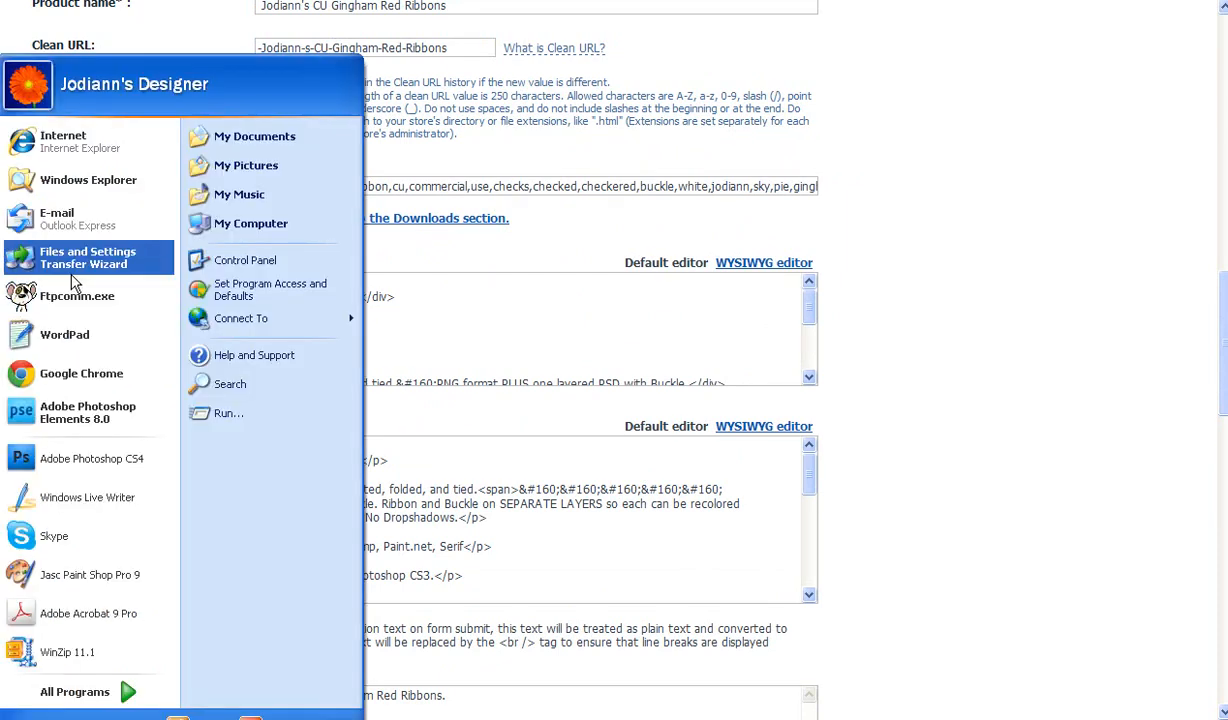
click(70, 338)
click(120, 1)
click(149, 118)
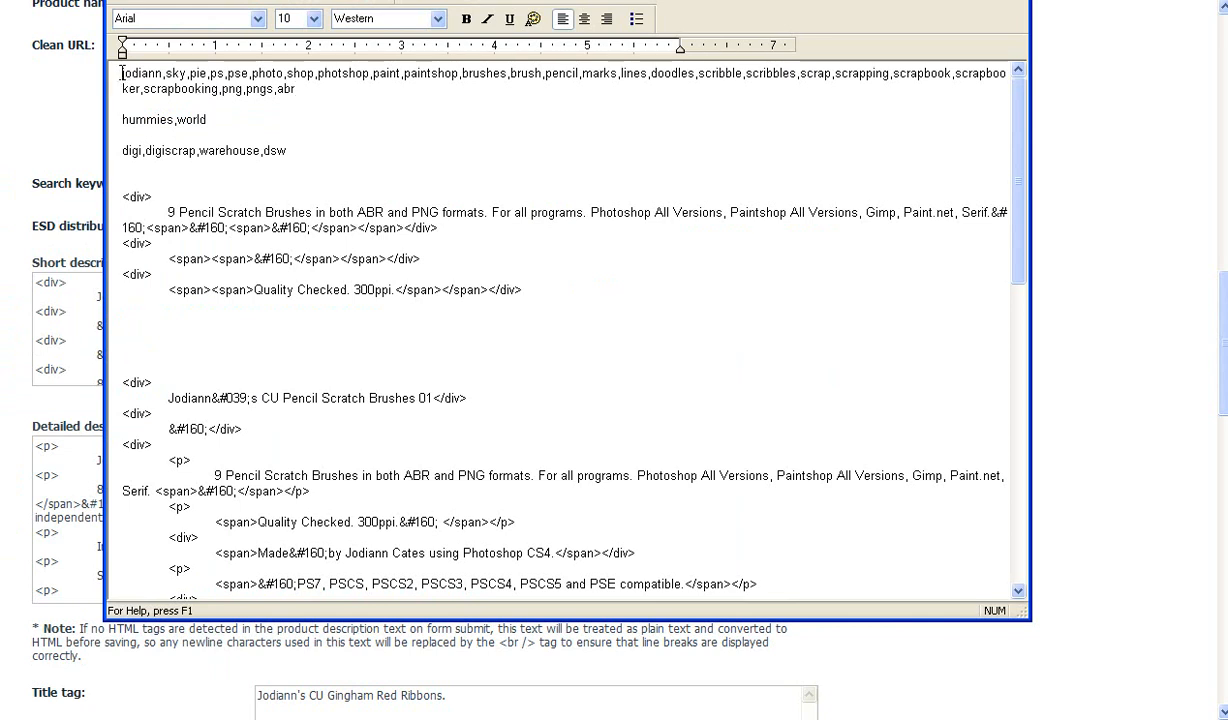
drag(121, 73, 296, 89)
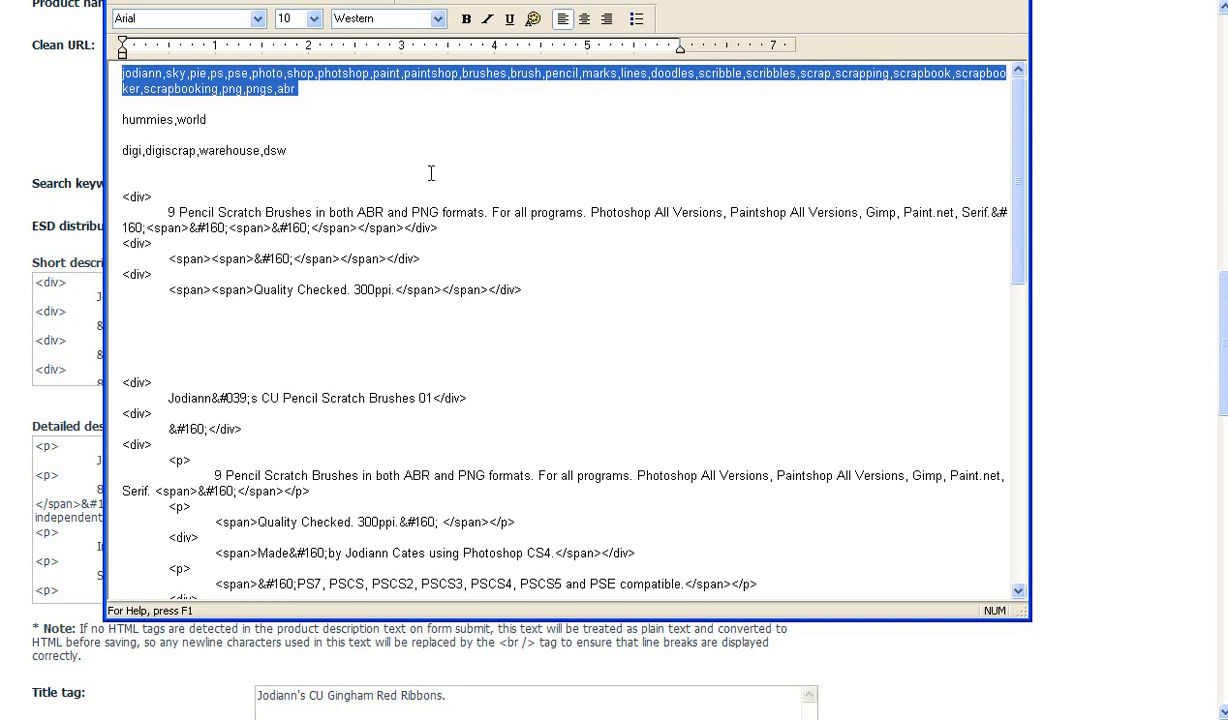
drag(1018, 205, 995, 507)
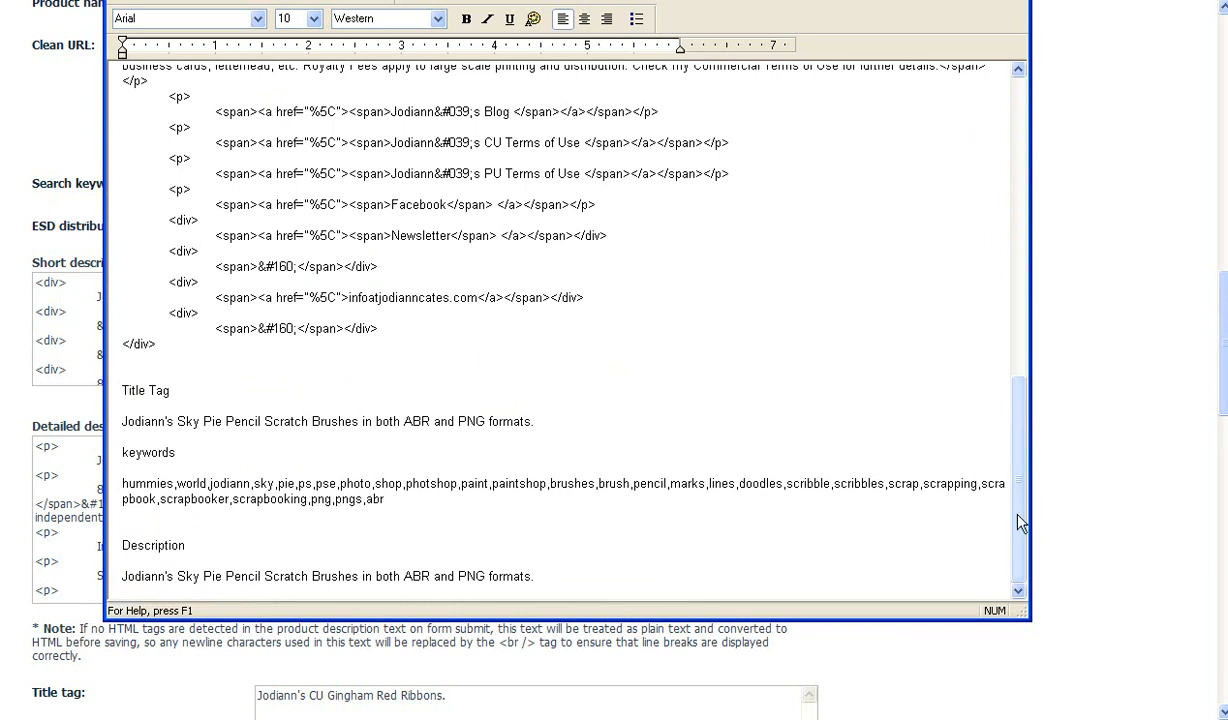
drag(1018, 516, 1018, 185)
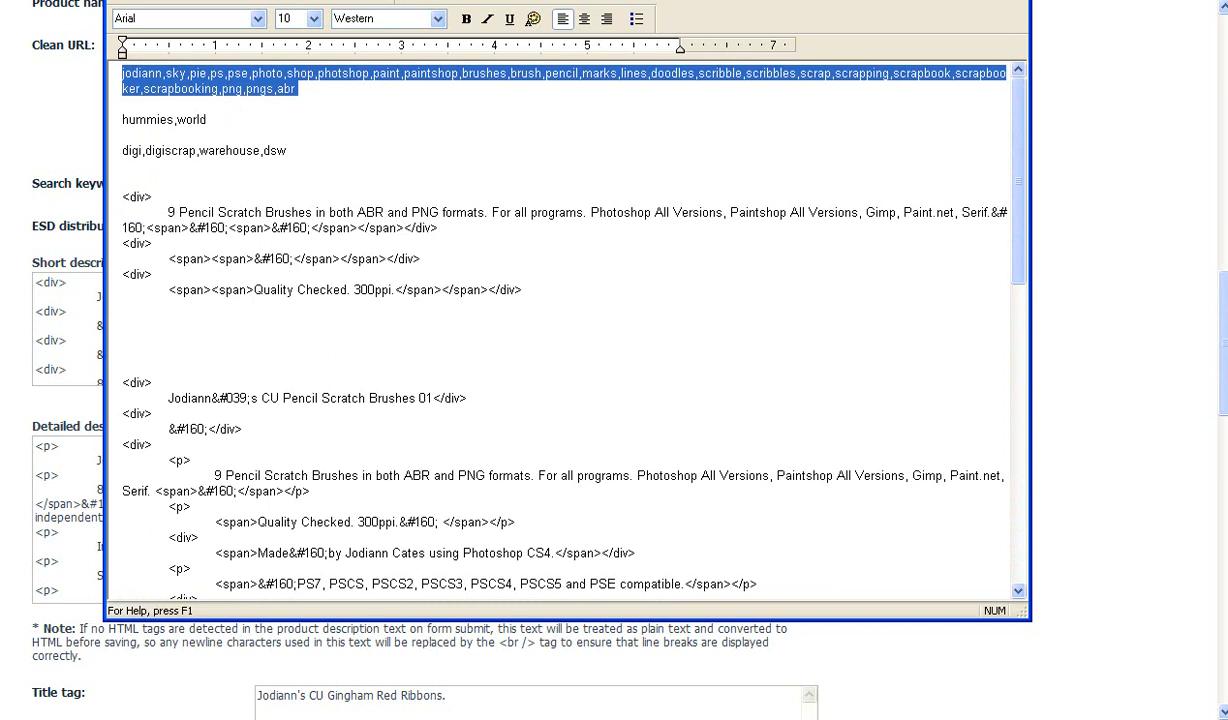
click(968, 1)
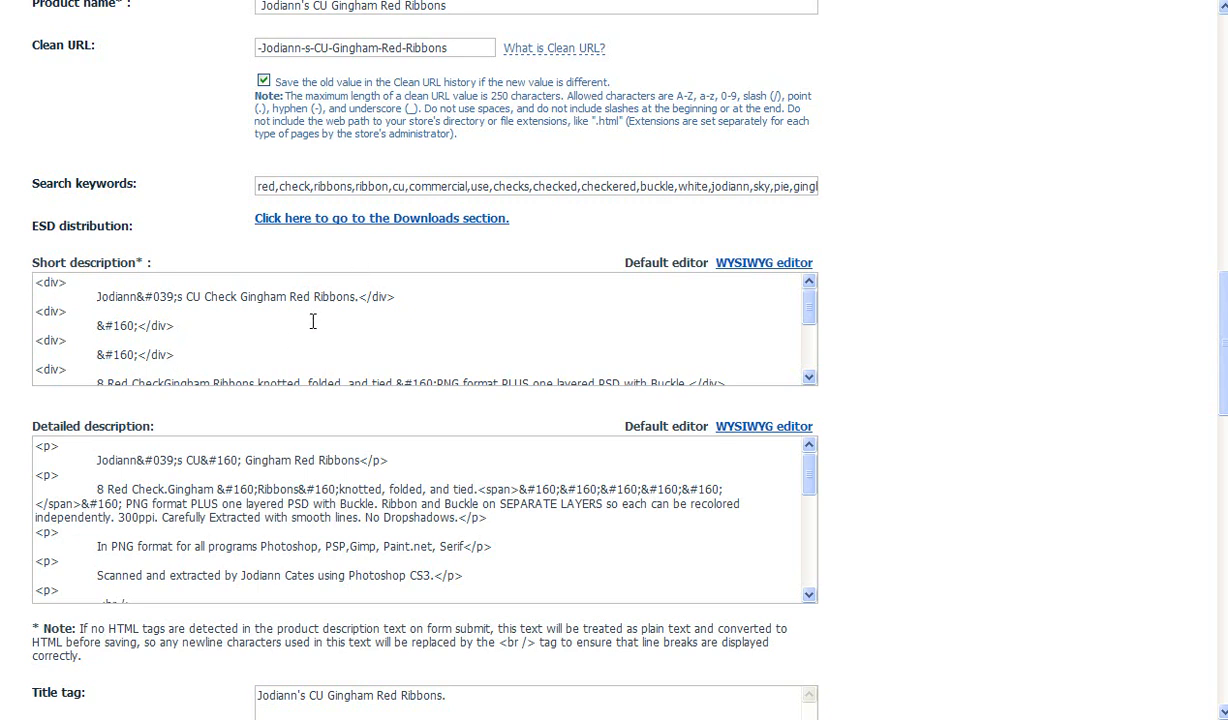
Step: Compare the short description in the default and WYSIWYG editors, leaving it in the WYSIWYG editor
click(735, 265)
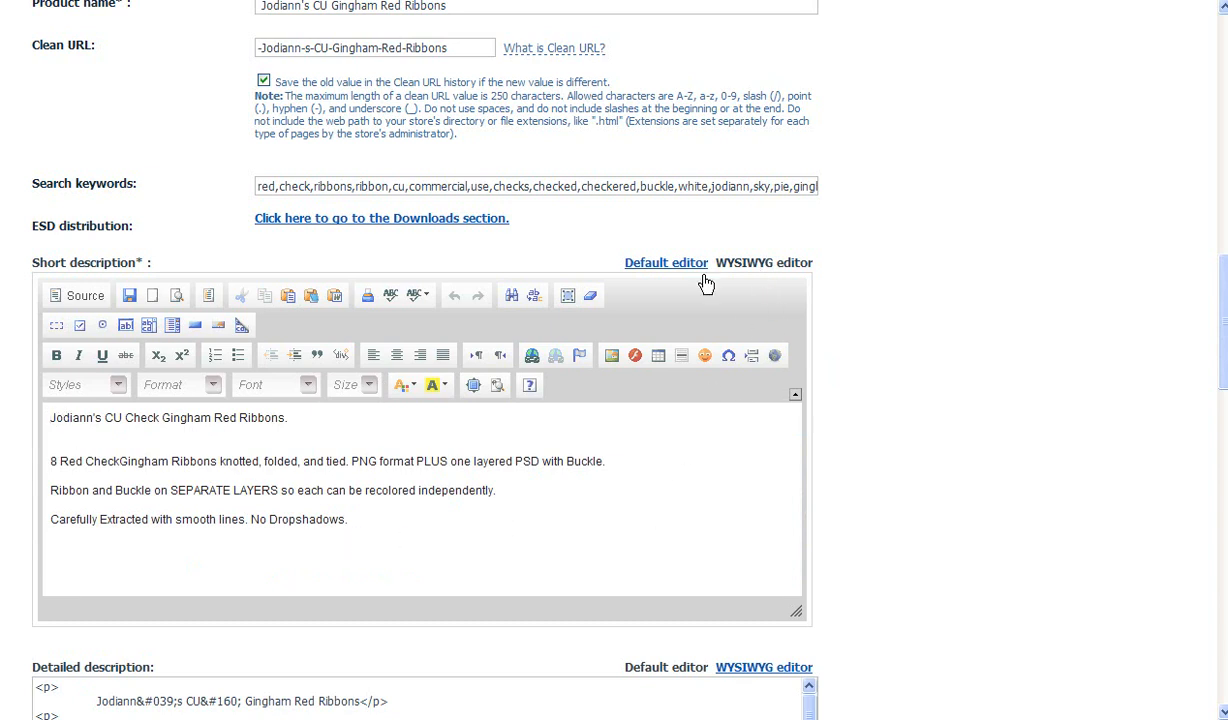
click(660, 265)
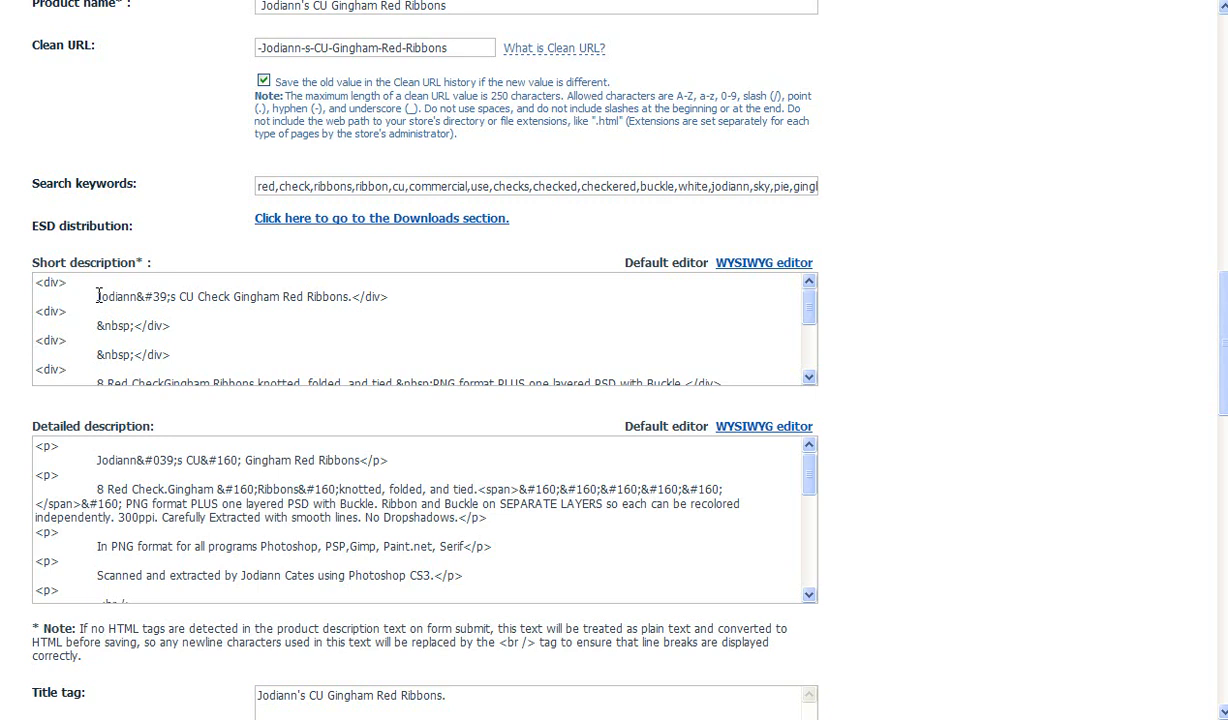
scroll(785, 525, down, 10)
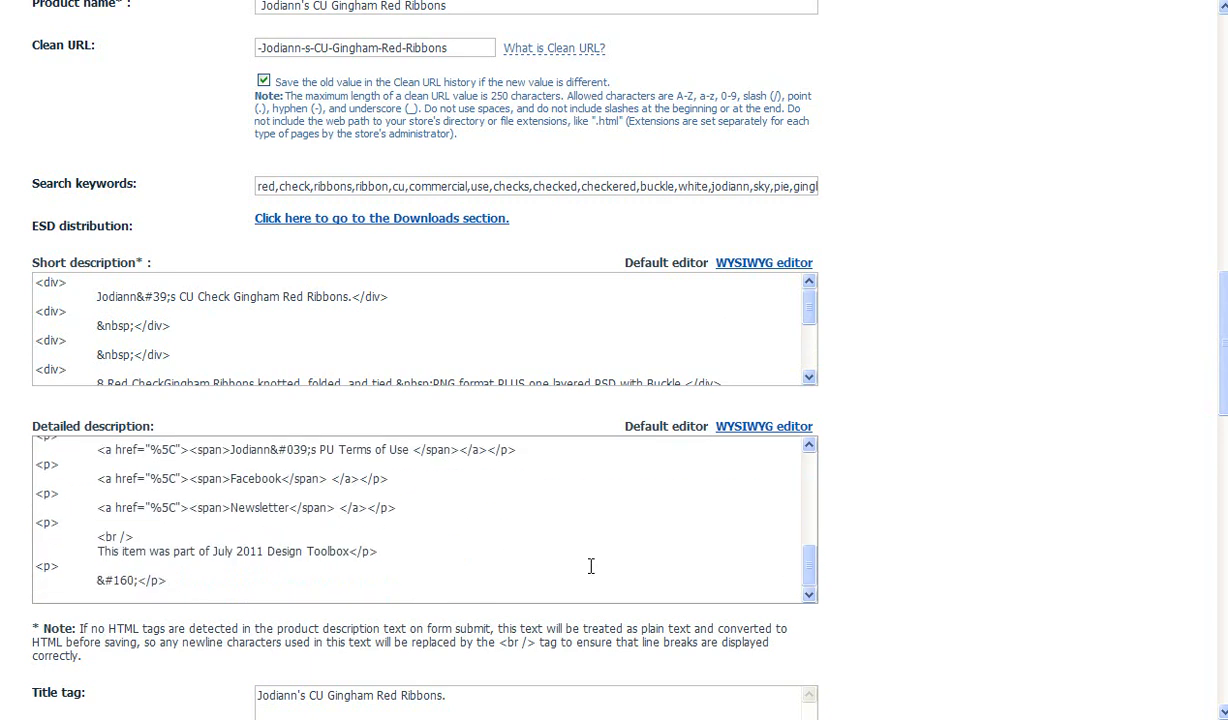
click(763, 266)
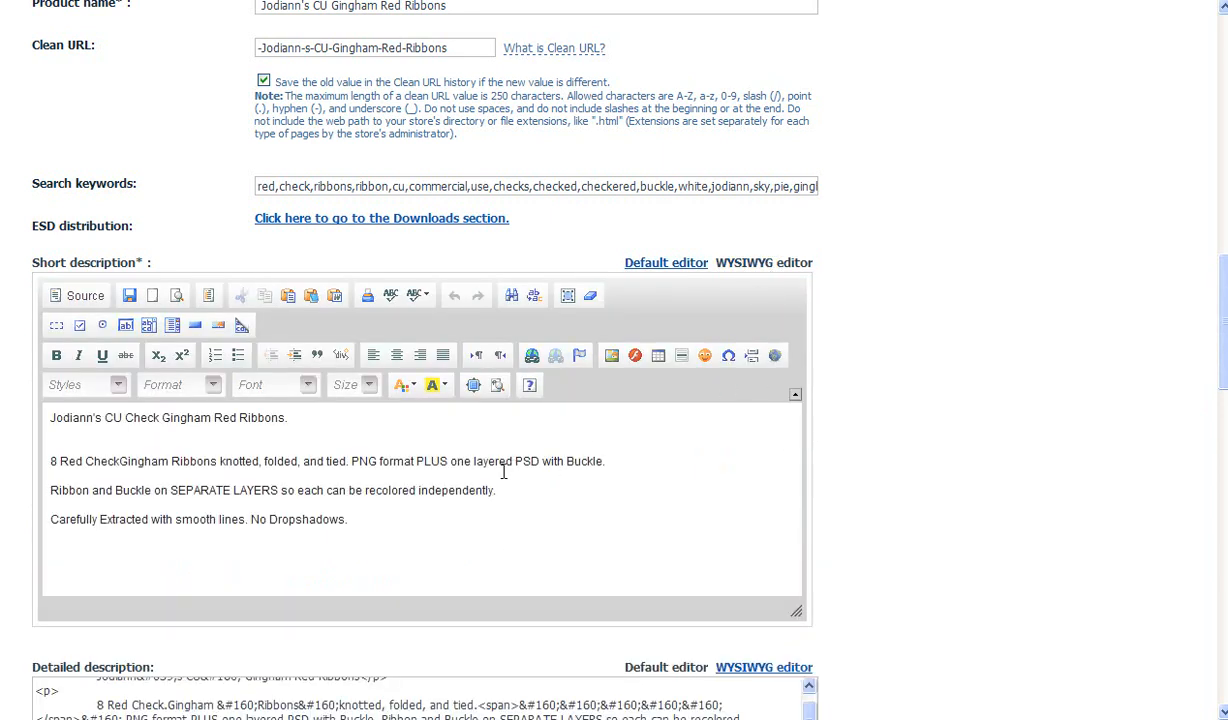
click(251, 449)
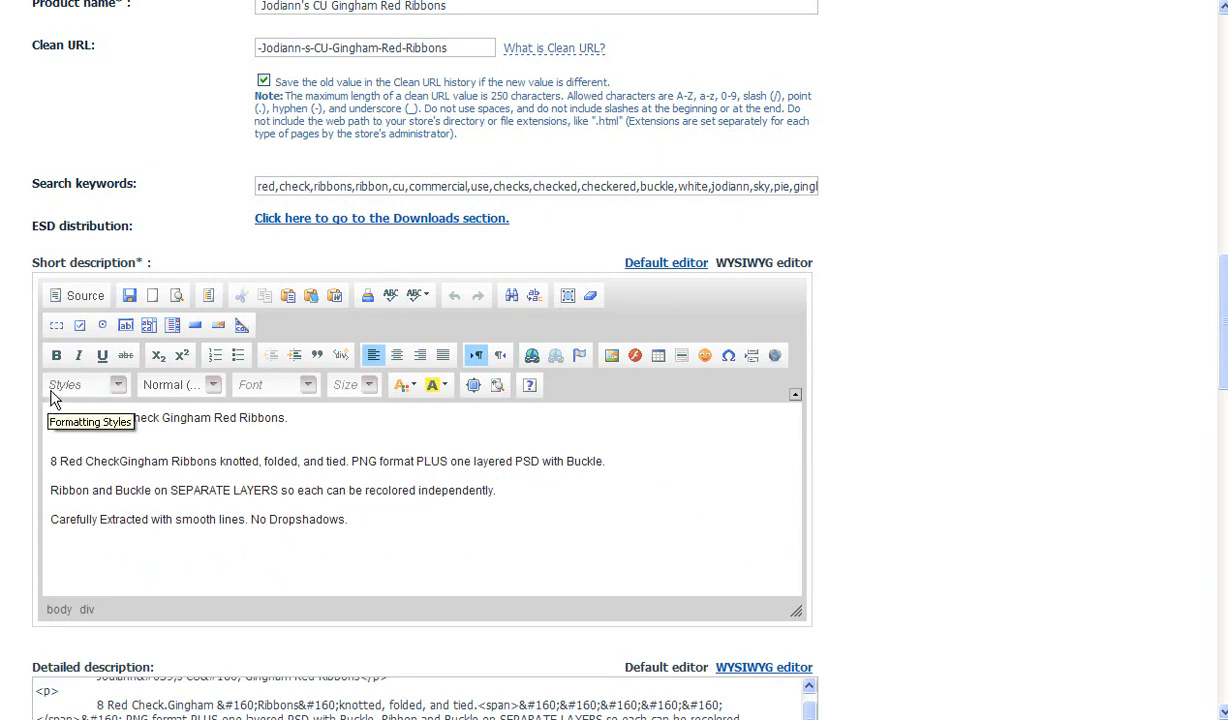
Step: Review the detailed description in the WYSIWYG editor and return it to the default editor
scroll(1174, 315, down, 5)
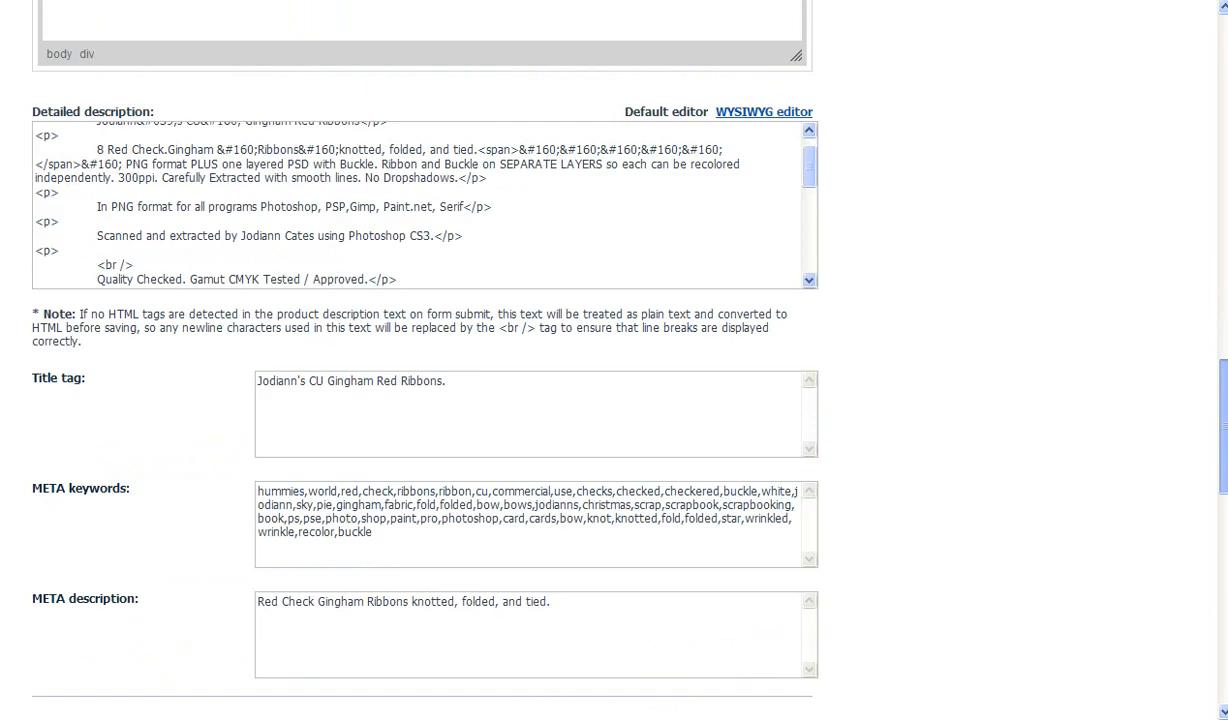
scroll(745, 200, up, 1)
click(745, 184)
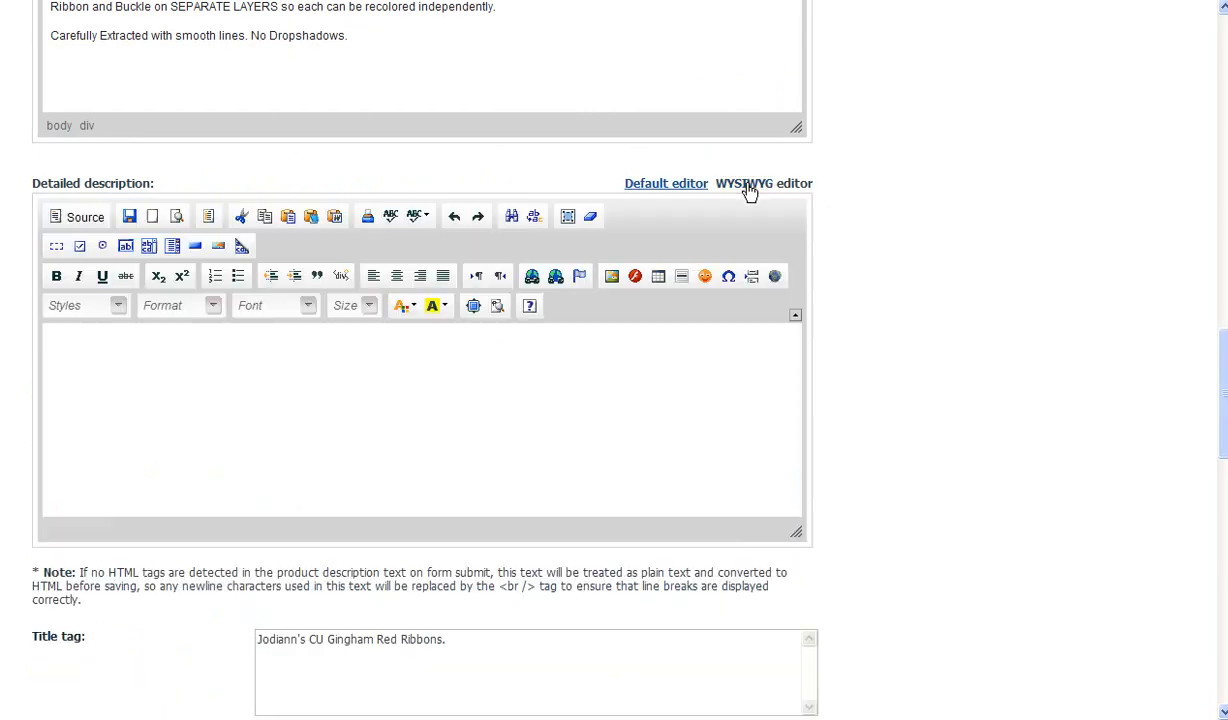
drag(794, 348, 794, 438)
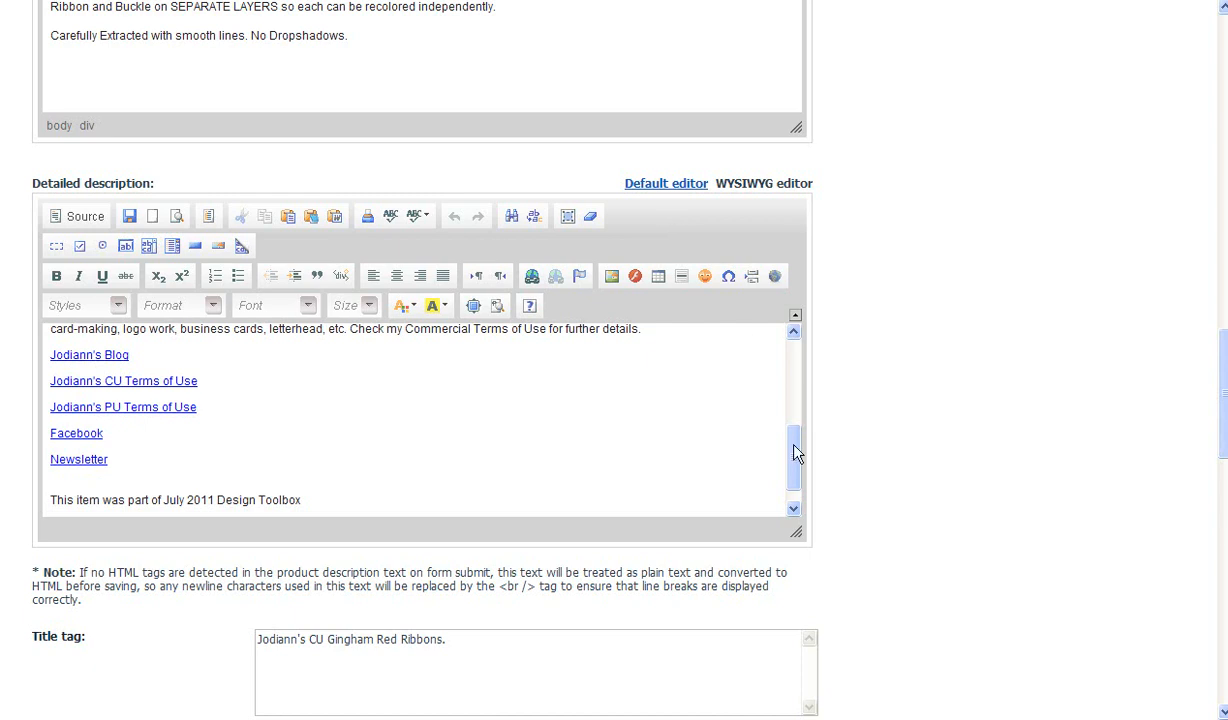
drag(792, 482, 797, 364)
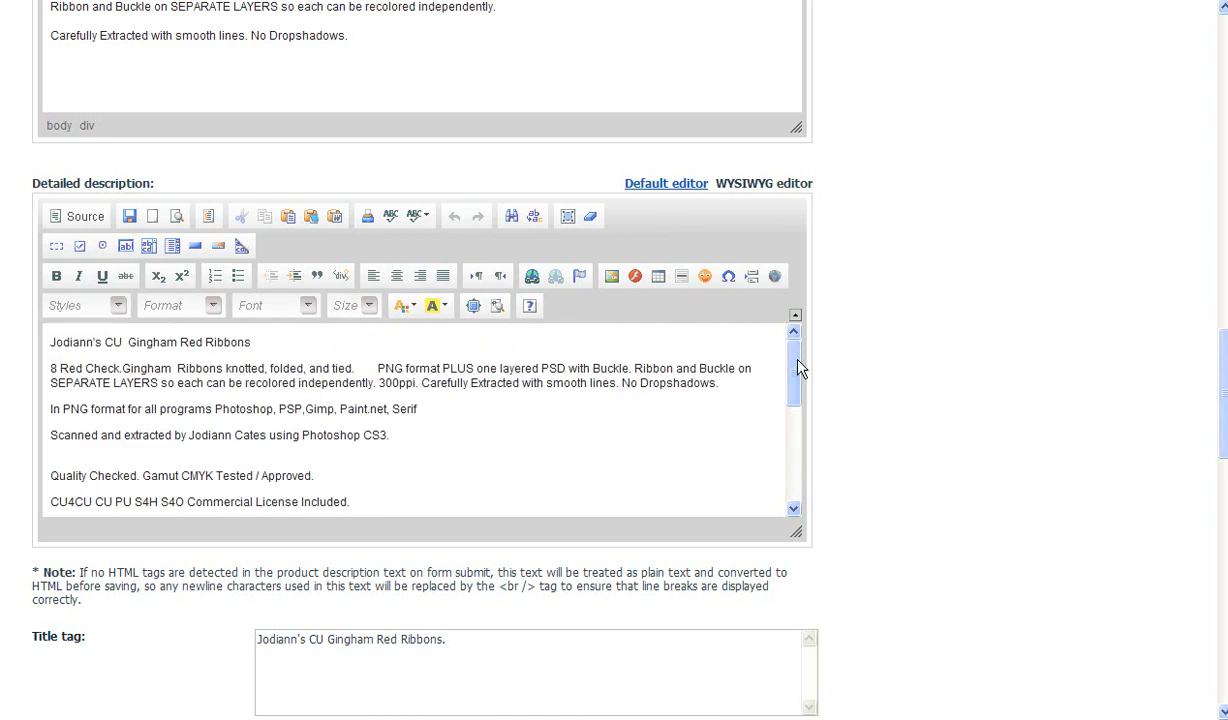
click(665, 185)
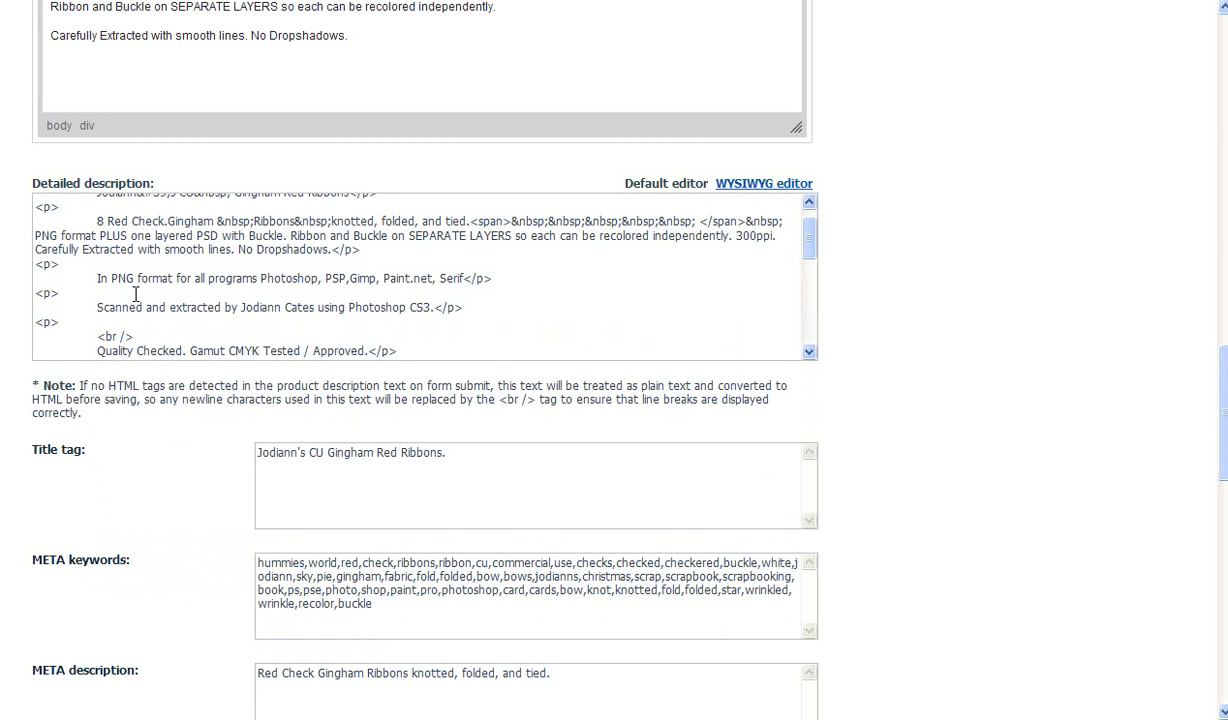
drag(1224, 408, 1222, 368)
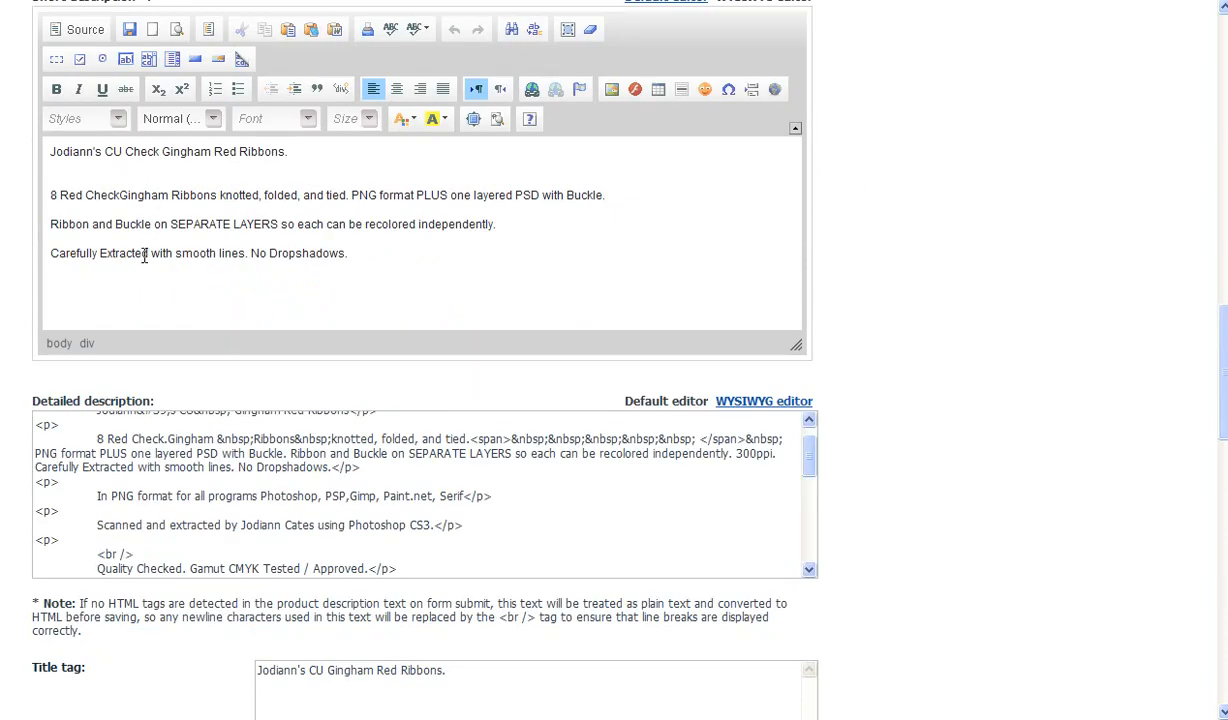
drag(1226, 386, 1226, 434)
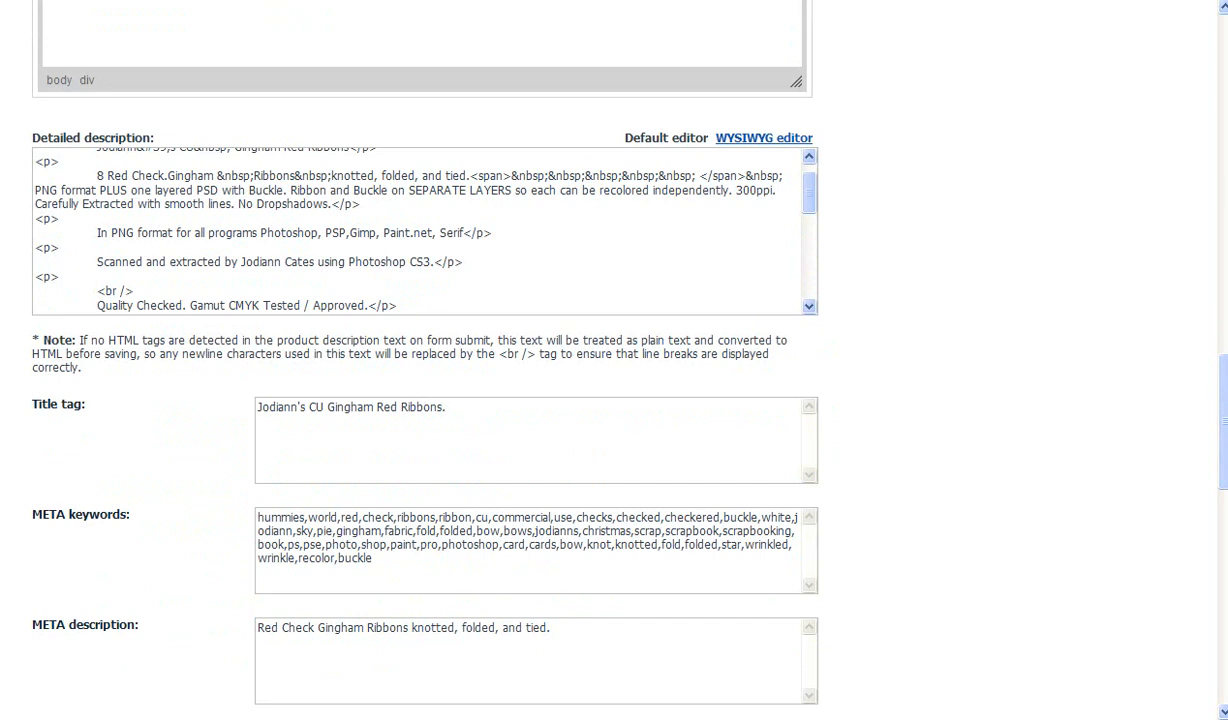
Step: Try a product price of 3.00 and restore it to 4.99
scroll(1225, 502, down, 2)
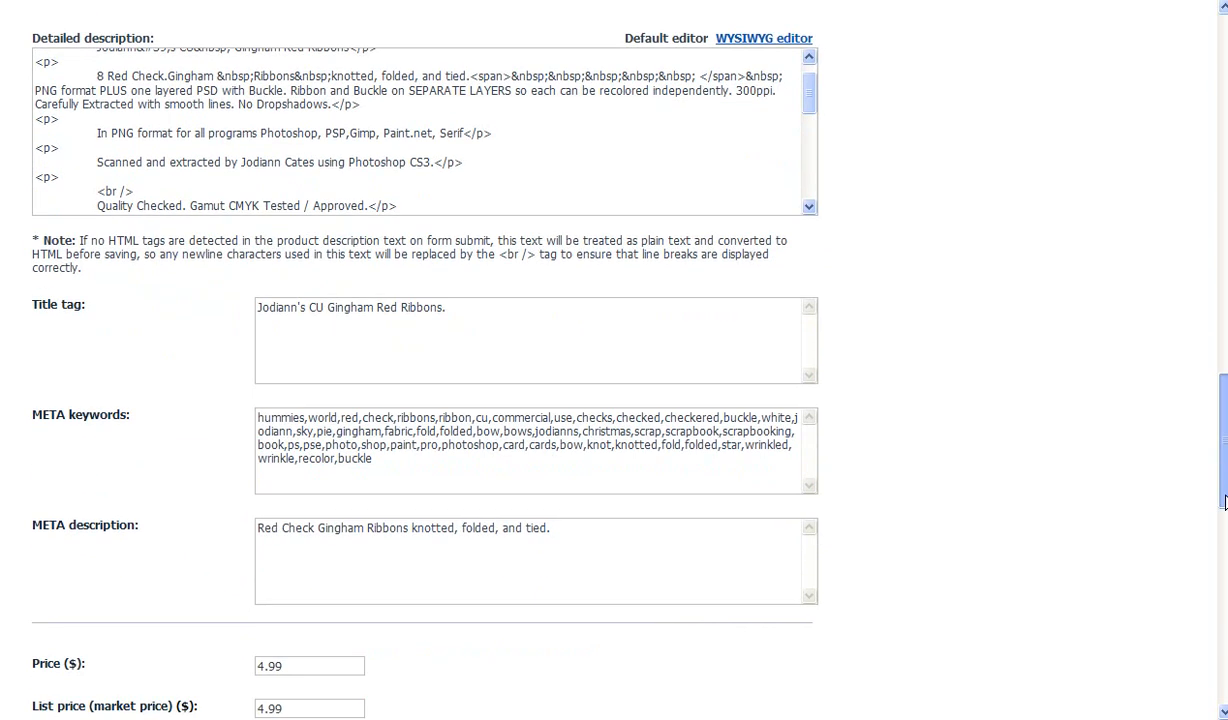
scroll(1225, 502, down, 3)
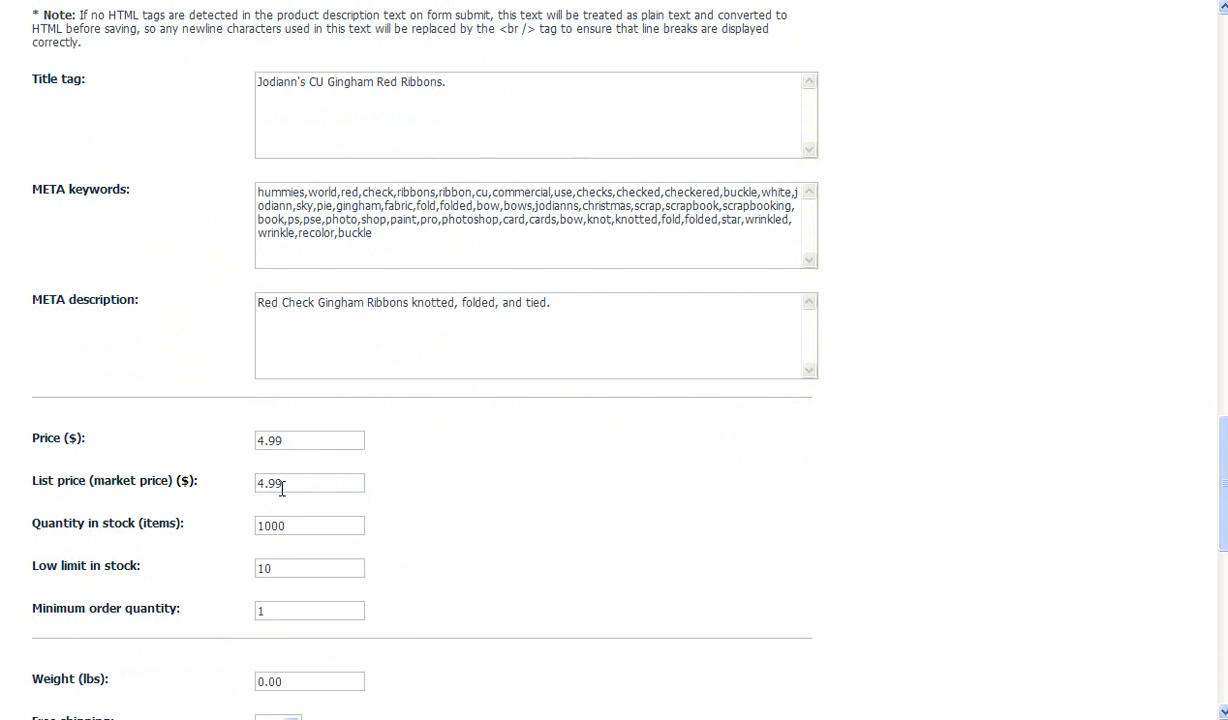
drag(278, 440, 249, 450)
scroll(729, 480, down, 2)
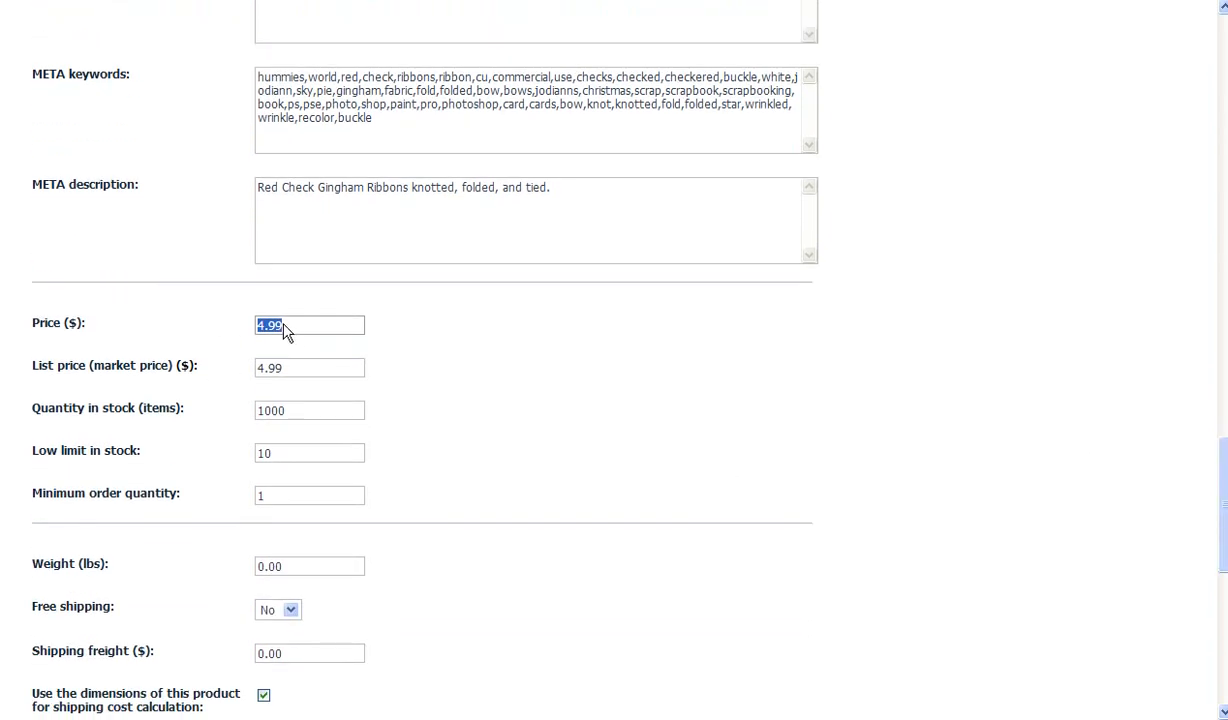
text(3.00)
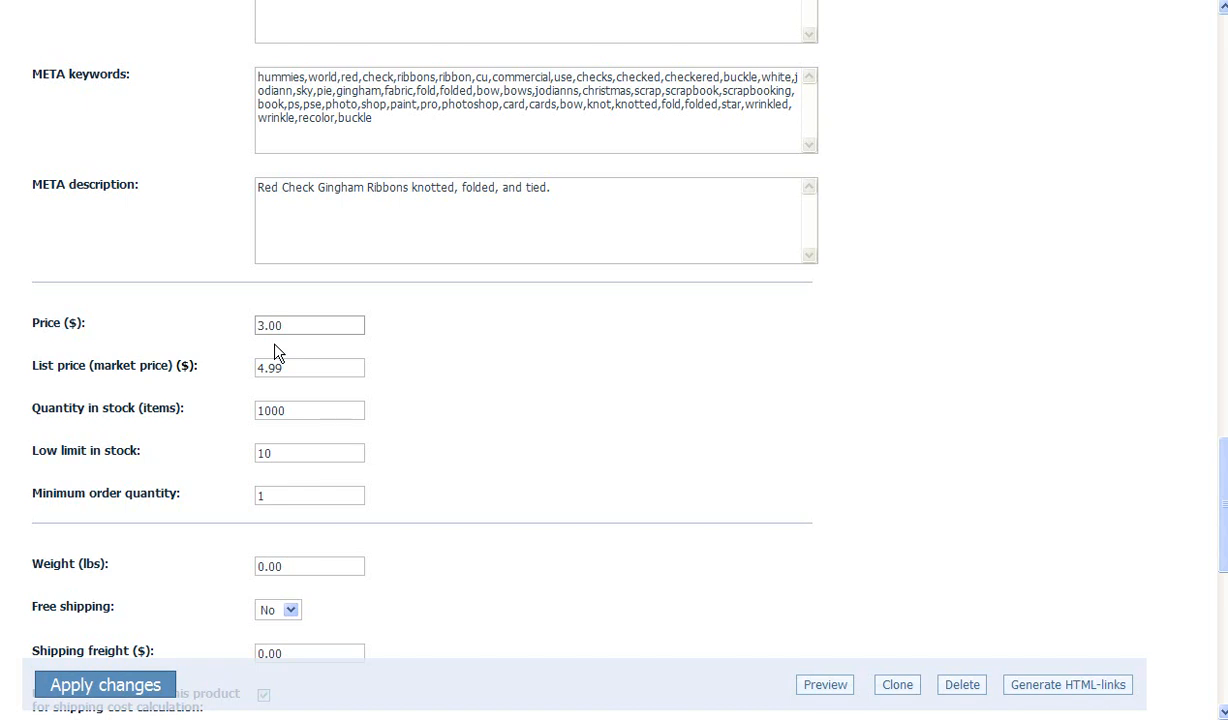
drag(285, 325, 233, 328)
text(4.99)
Step: Toggle the product's global discounts option off and back on
drag(1220, 469, 1225, 525)
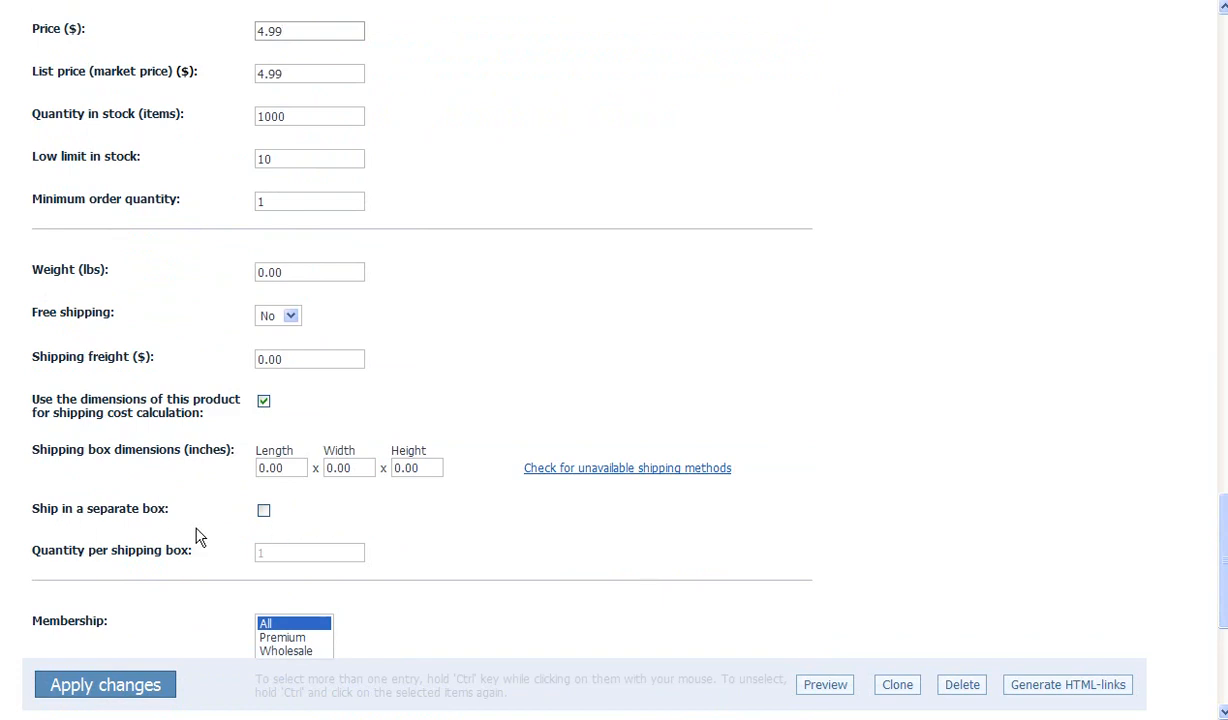
scroll(600, 360, down, 4)
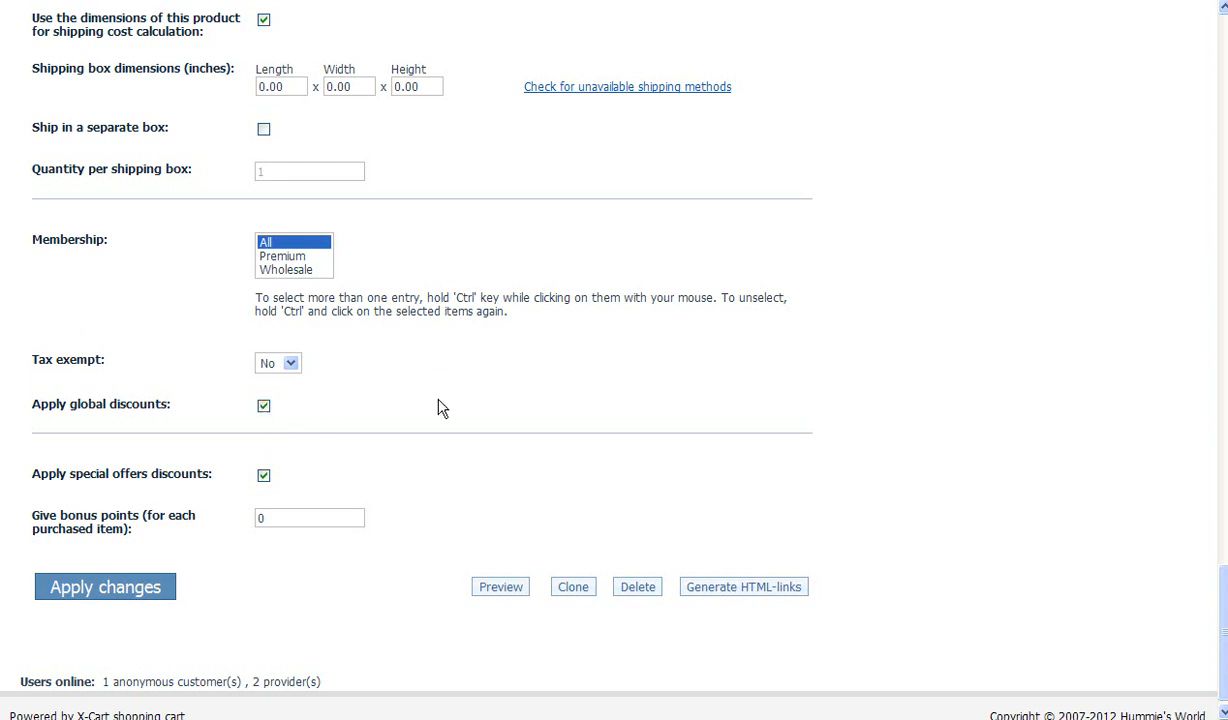
click(264, 409)
click(263, 407)
click(264, 408)
click(264, 407)
scroll(1175, 557, up, 15)
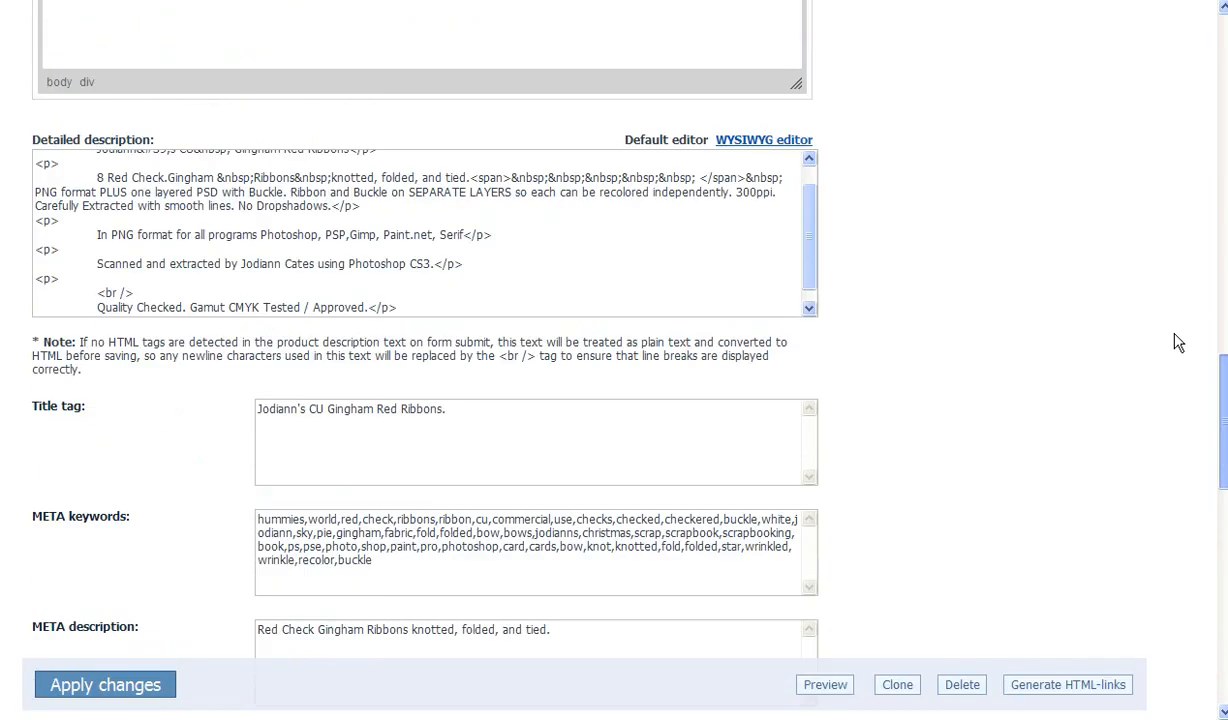
Step: Open the product's downloads, toggle the selection of its existing zip file and open the Generate Key form
scroll(1174, 188, up, 9)
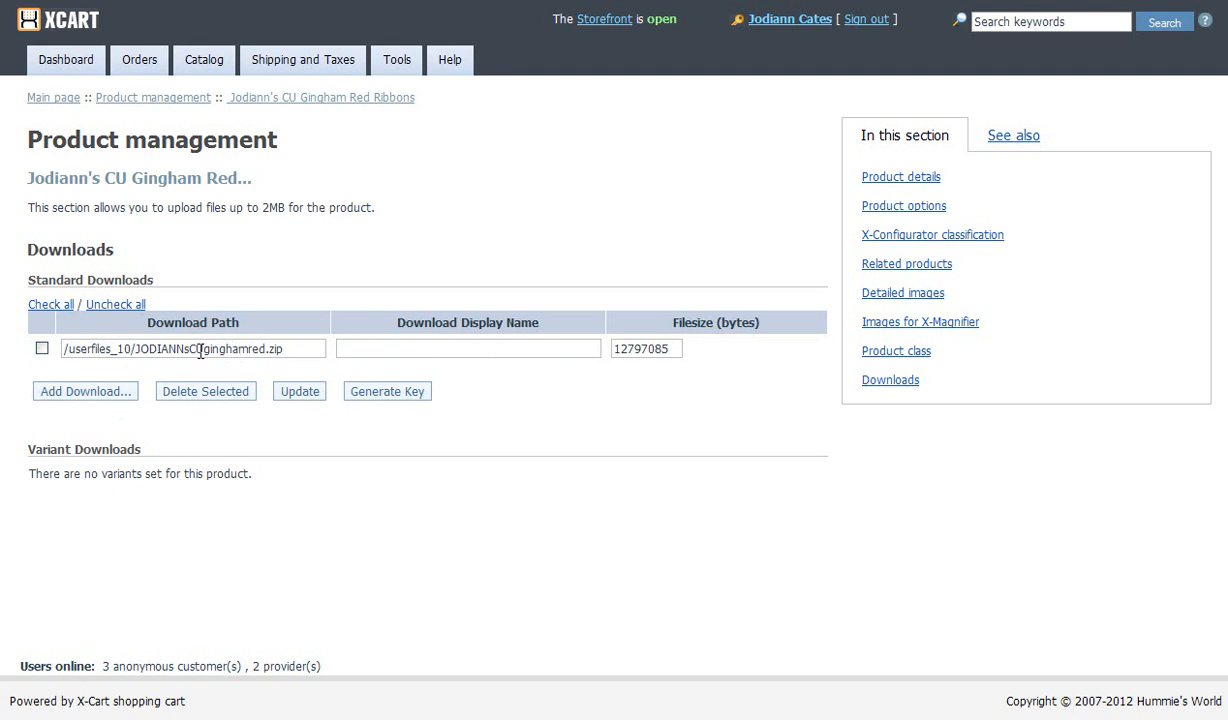
click(41, 348)
click(41, 349)
click(390, 403)
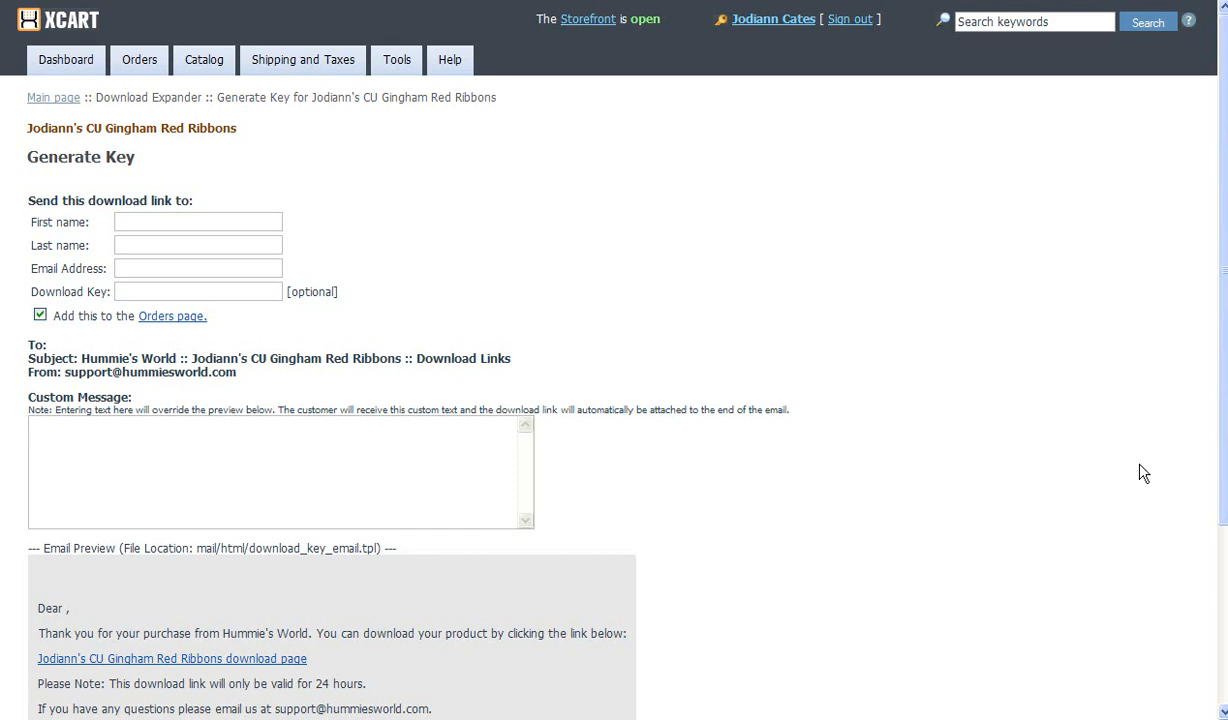
Step: Review the Generate Key form's recipient fields, custom message area and email preview
scroll(1168, 428, down, 3)
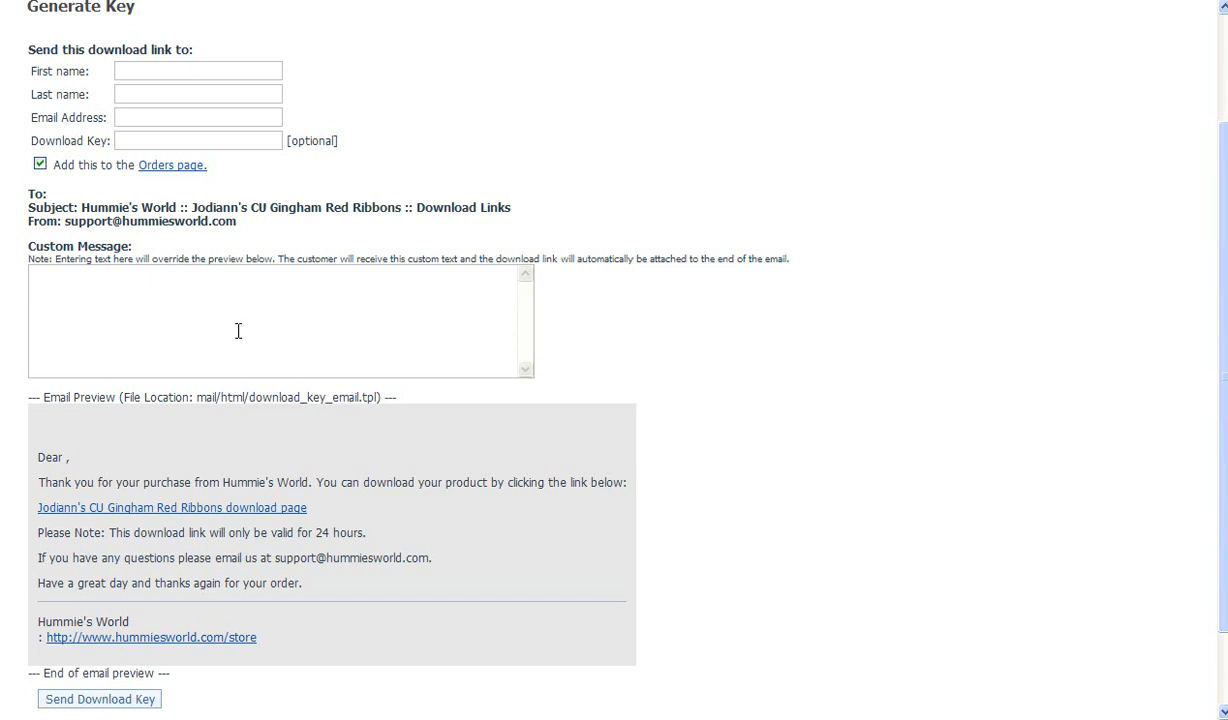
scroll(1170, 345, down, 3)
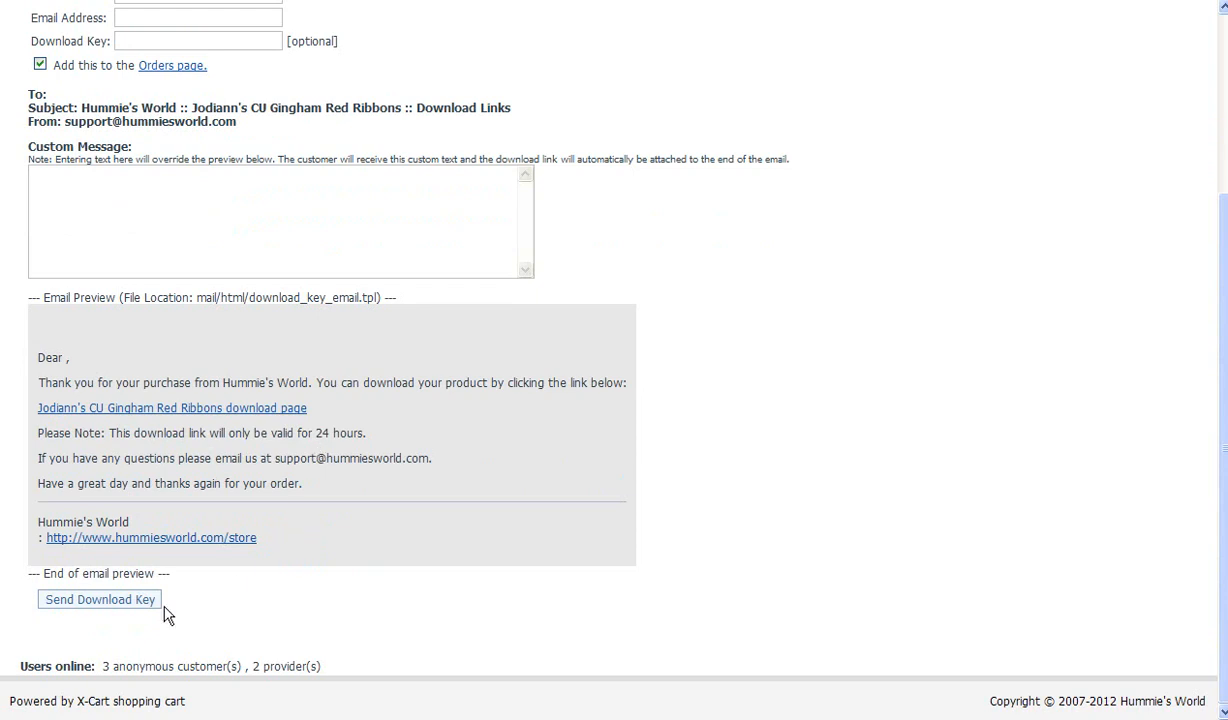
drag(1223, 454, 1173, 288)
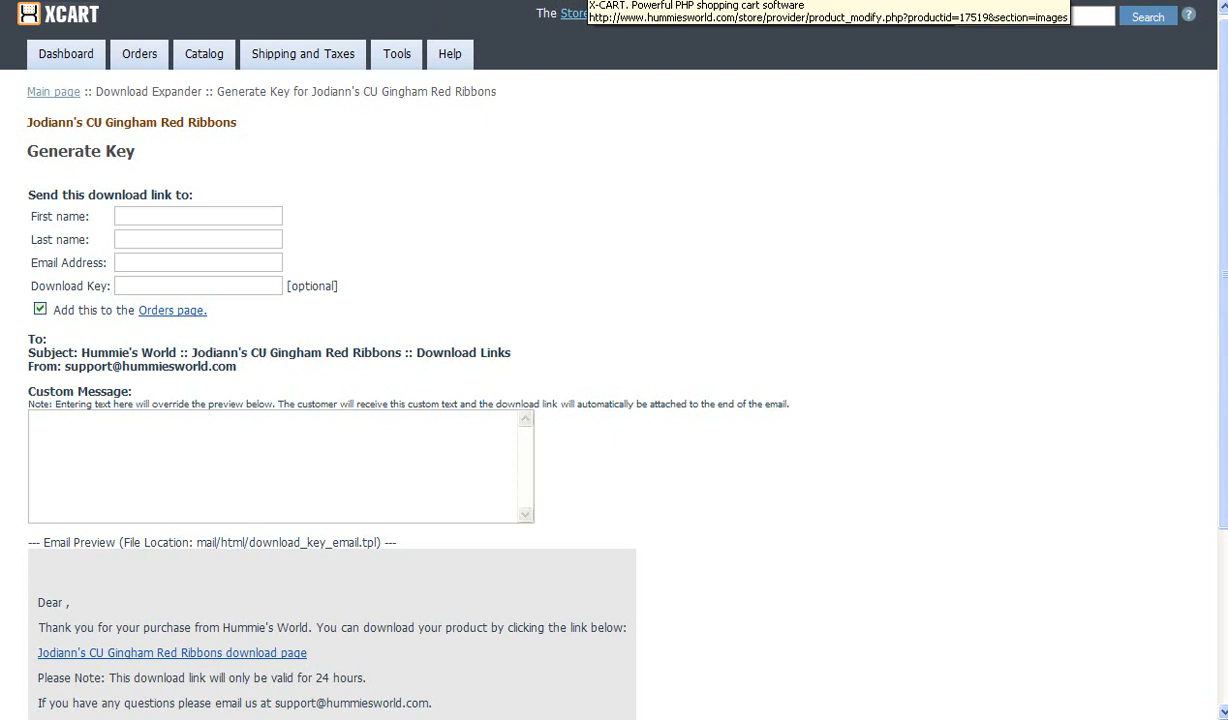
Step: Return to the product's management page and examine its detailed images list and the options for adding a new image
click(383, 0)
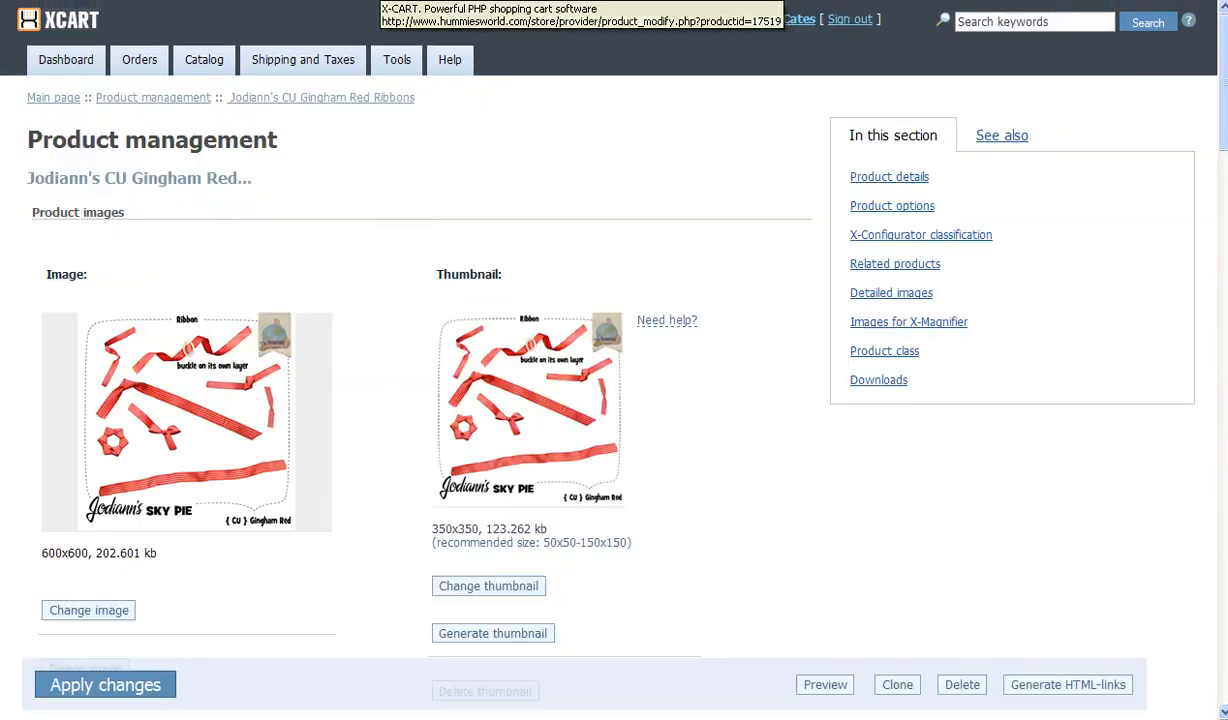
click(891, 293)
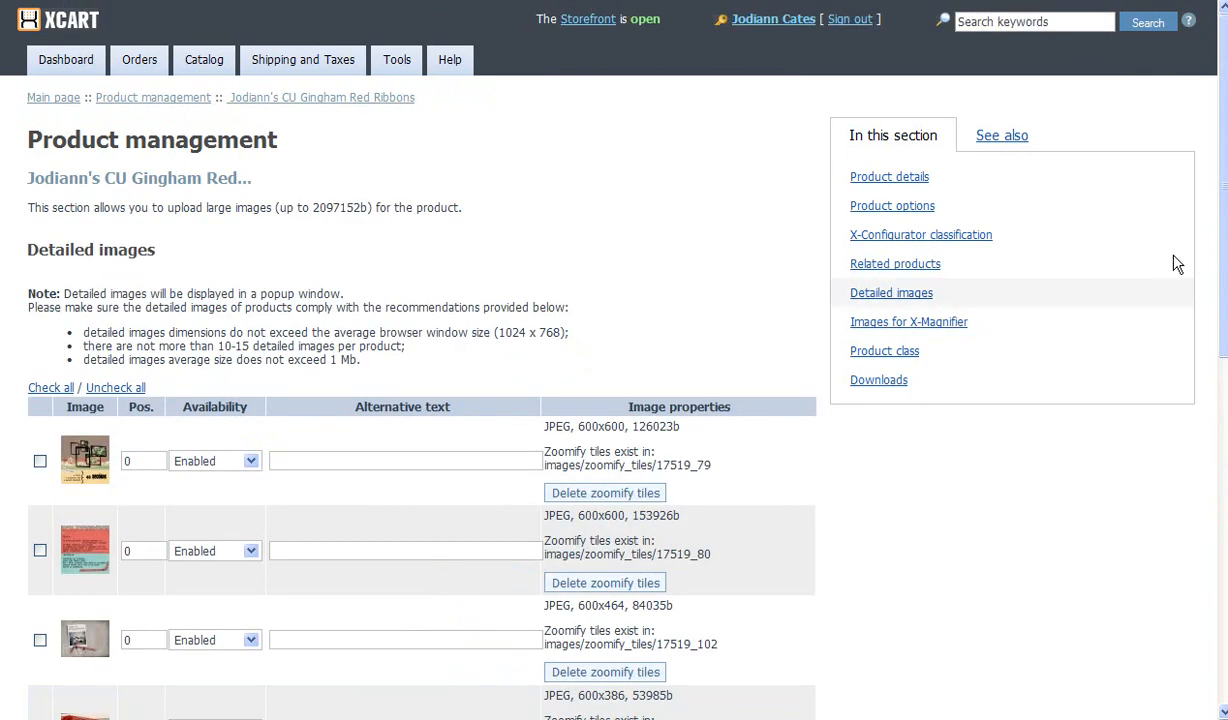
scroll(1170, 165, down, 5)
scroll(1170, 165, up, 1)
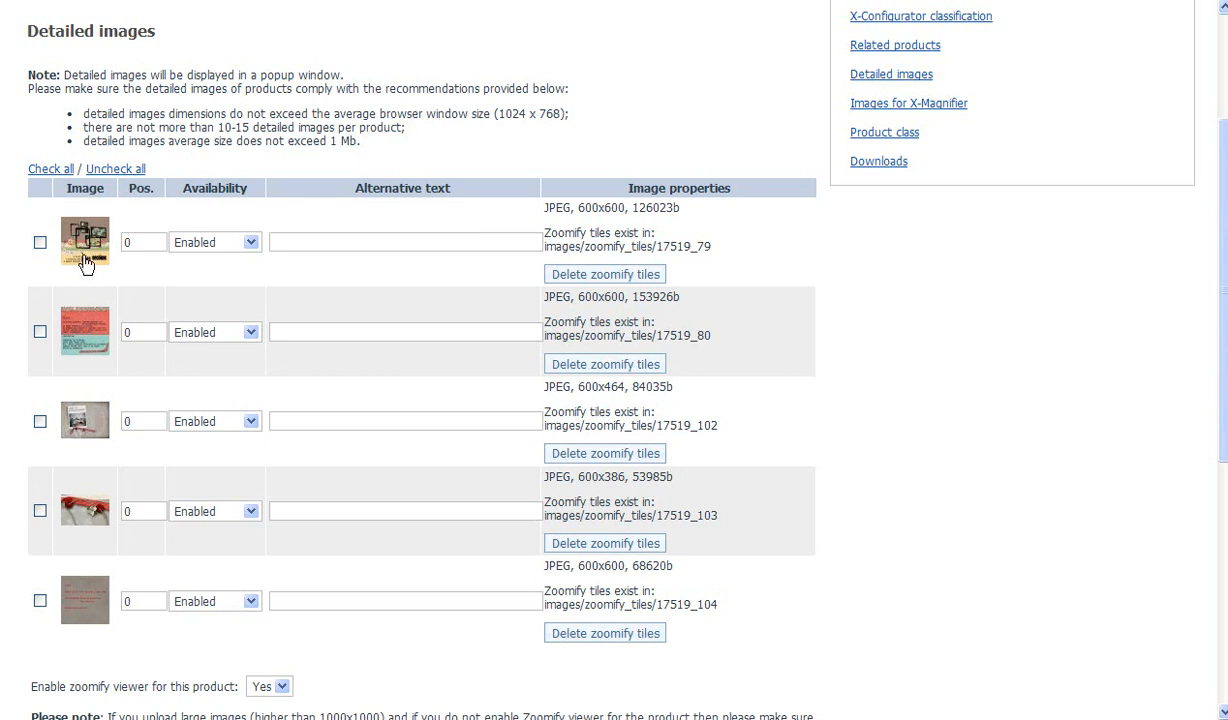
scroll(985, 350, down, 4)
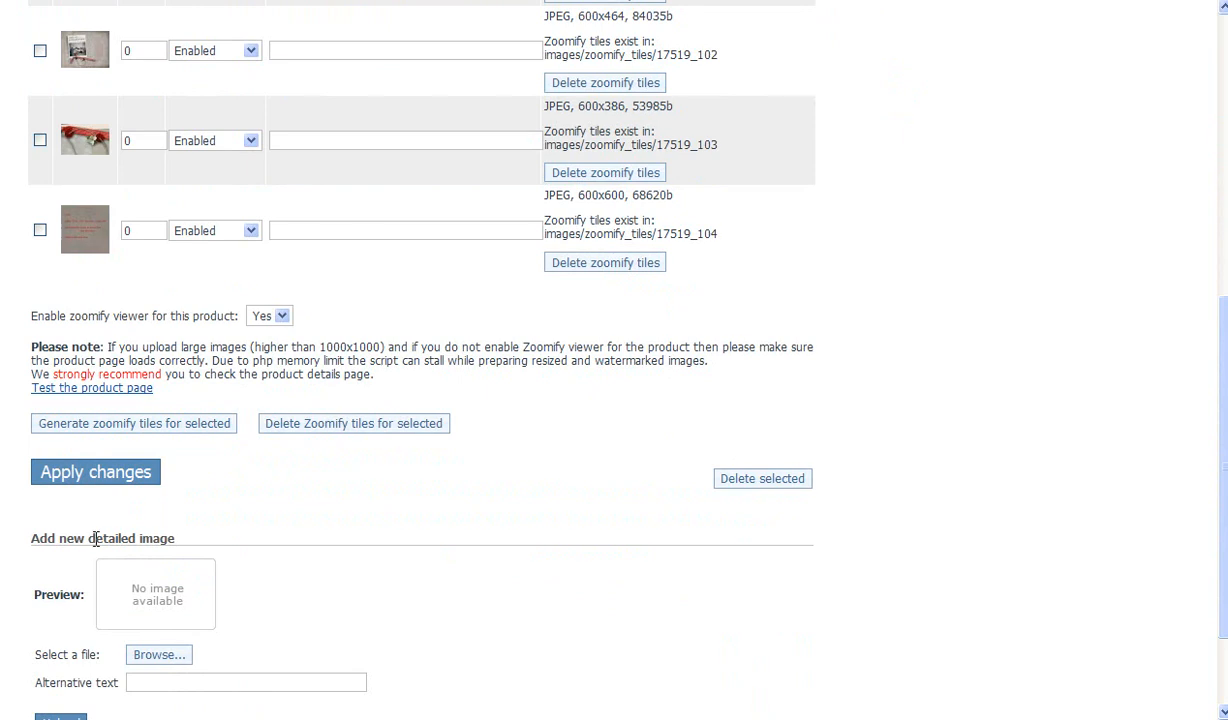
scroll(175, 545, down, 1)
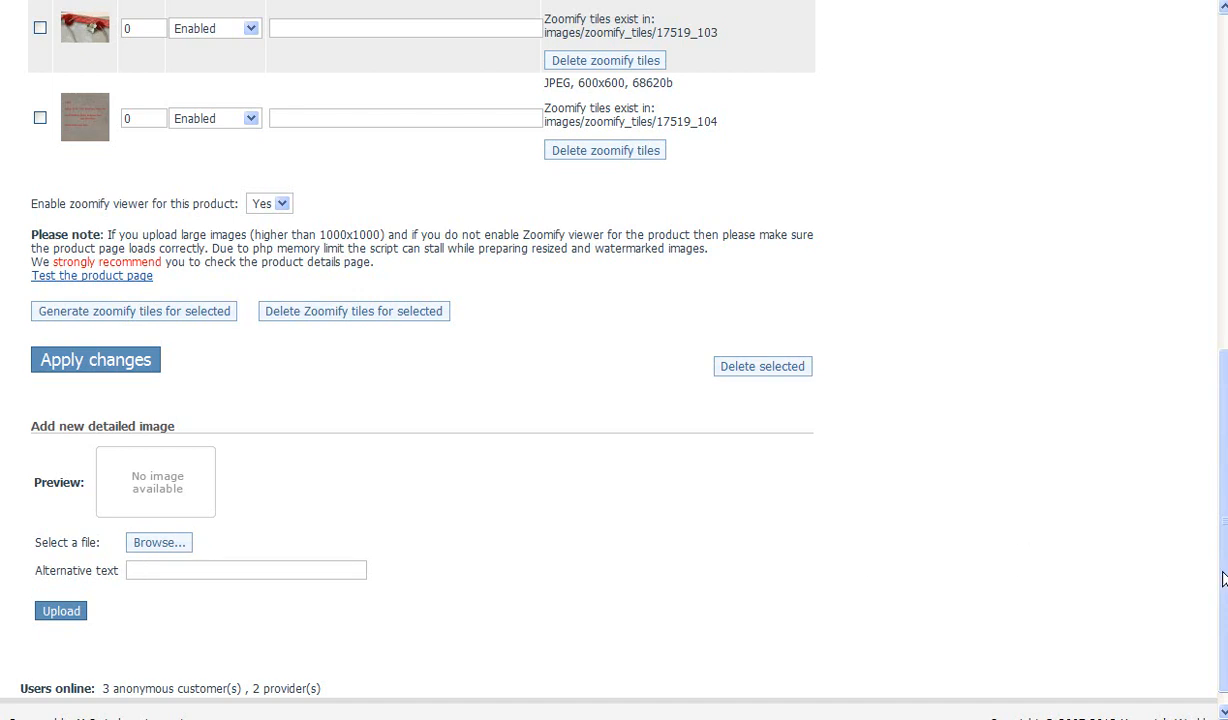
scroll(1222, 522, up, 3)
drag(1222, 522, 1214, 397)
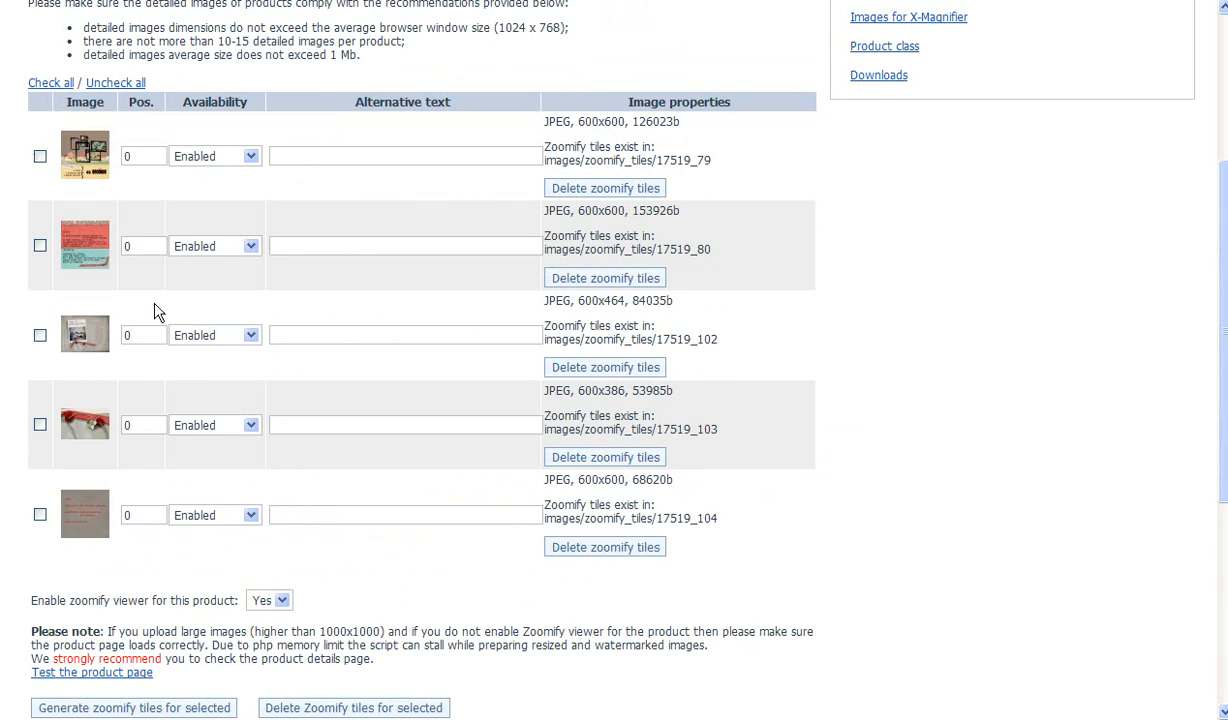
Step: Switch the product's zoomify viewer setting to No and back to Yes
drag(1220, 329, 1224, 403)
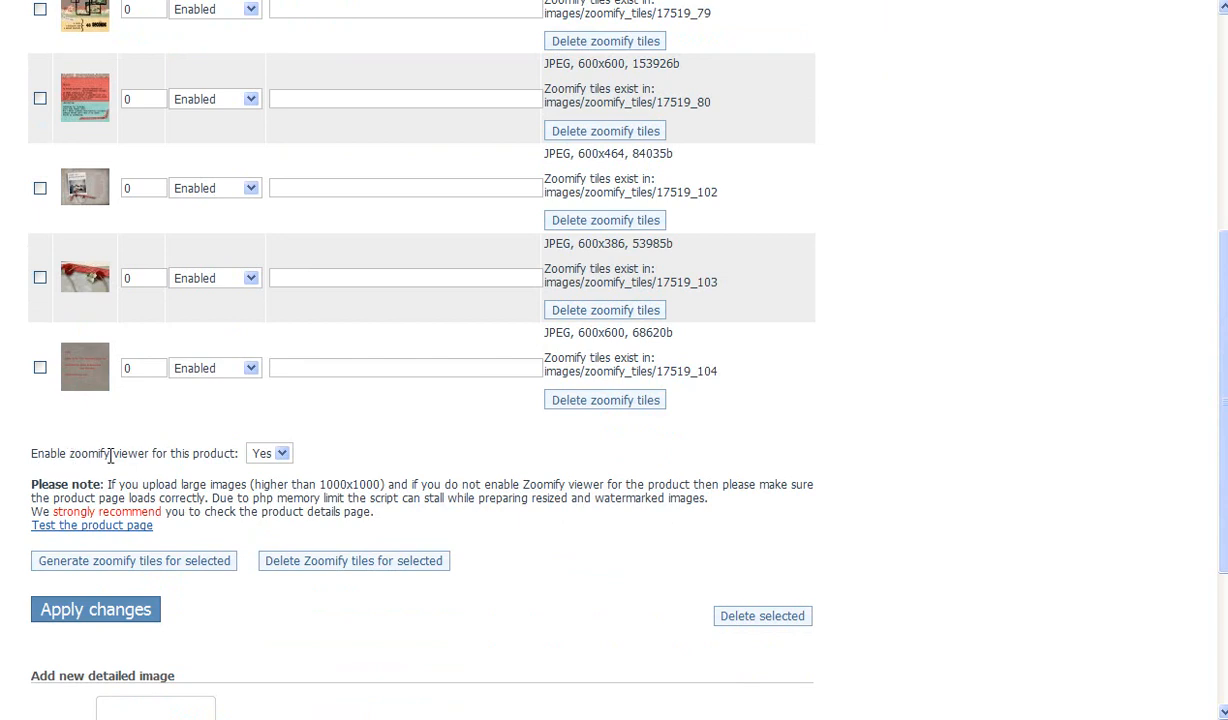
click(283, 455)
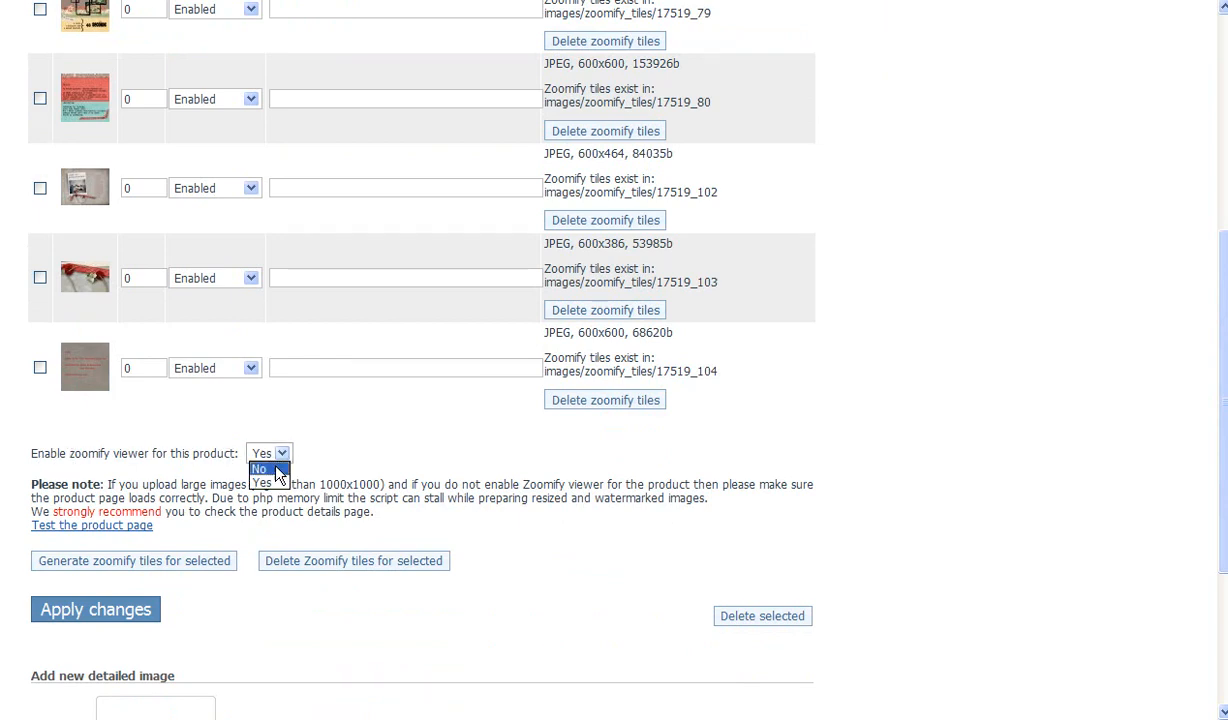
click(272, 467)
click(279, 455)
click(268, 482)
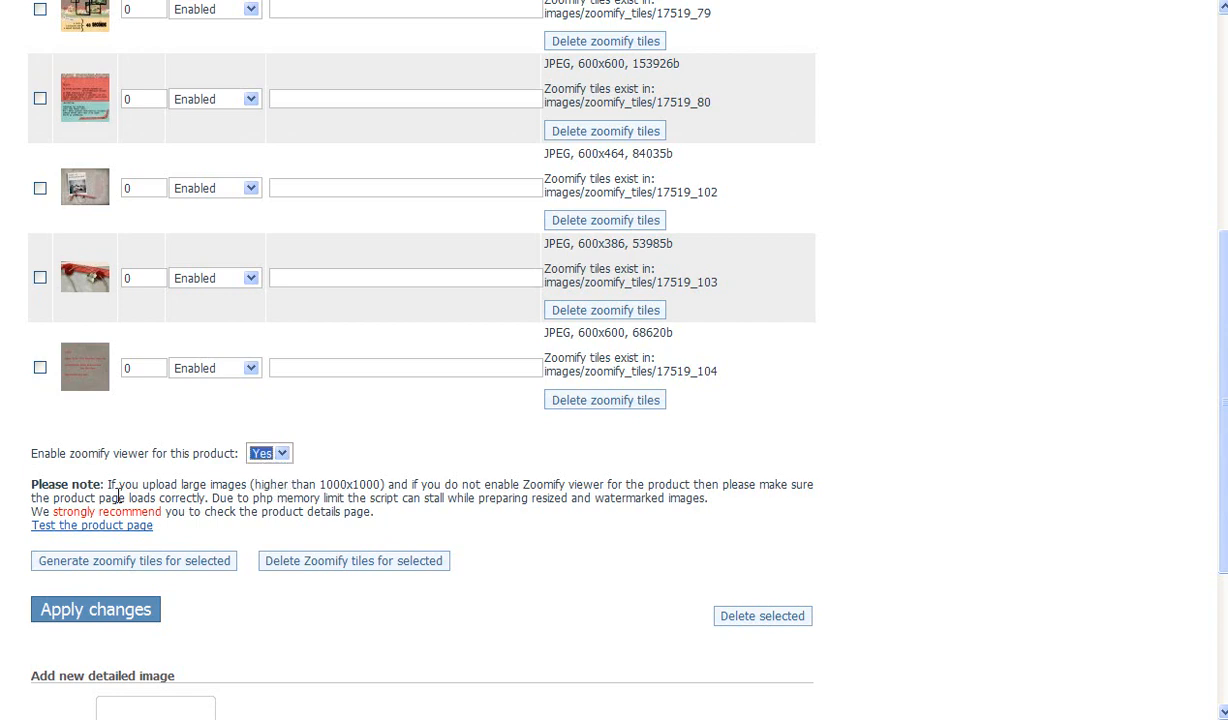
Step: Set the positions of the five detailed images, in list order, to 02, 03, 01, 04 and 05
scroll(1172, 400, up, 3)
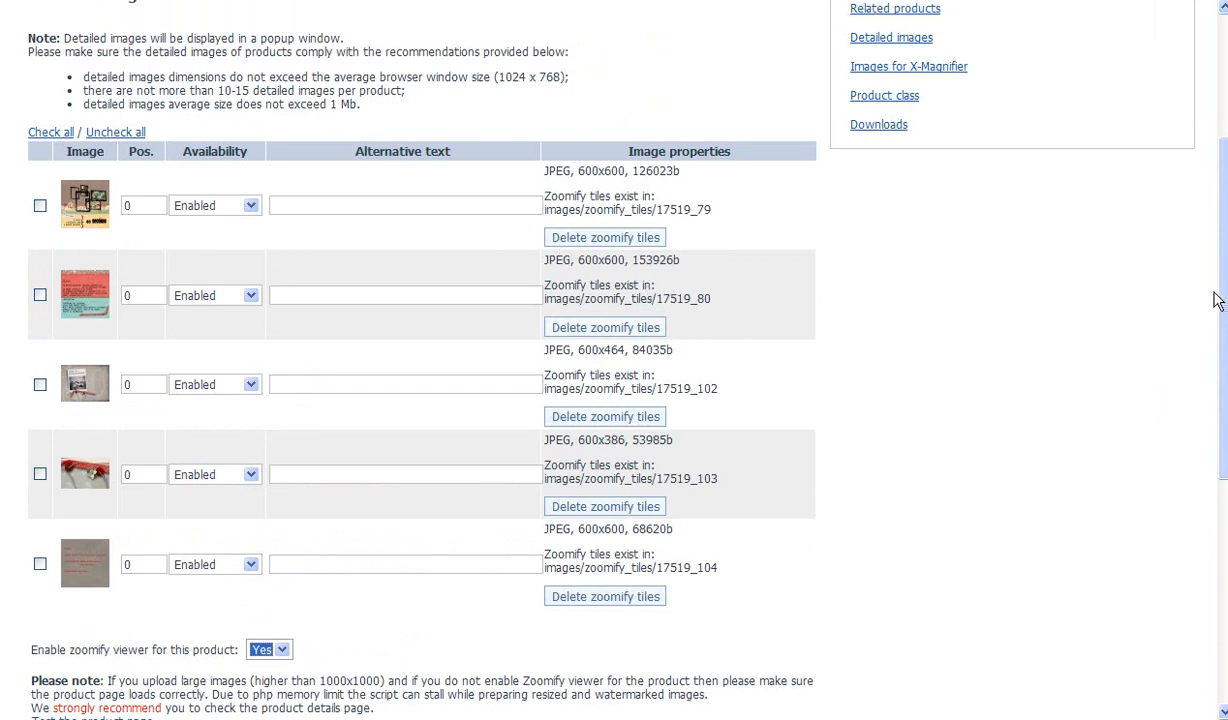
drag(1214, 302, 1222, 330)
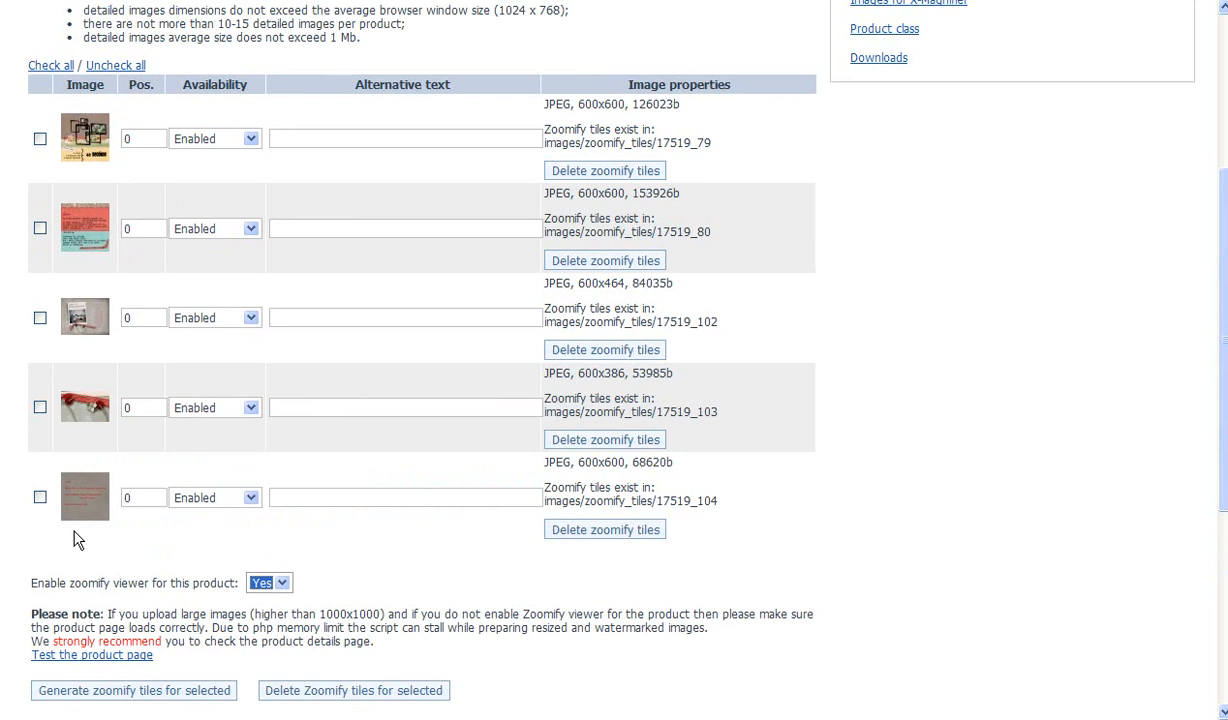
click(131, 140)
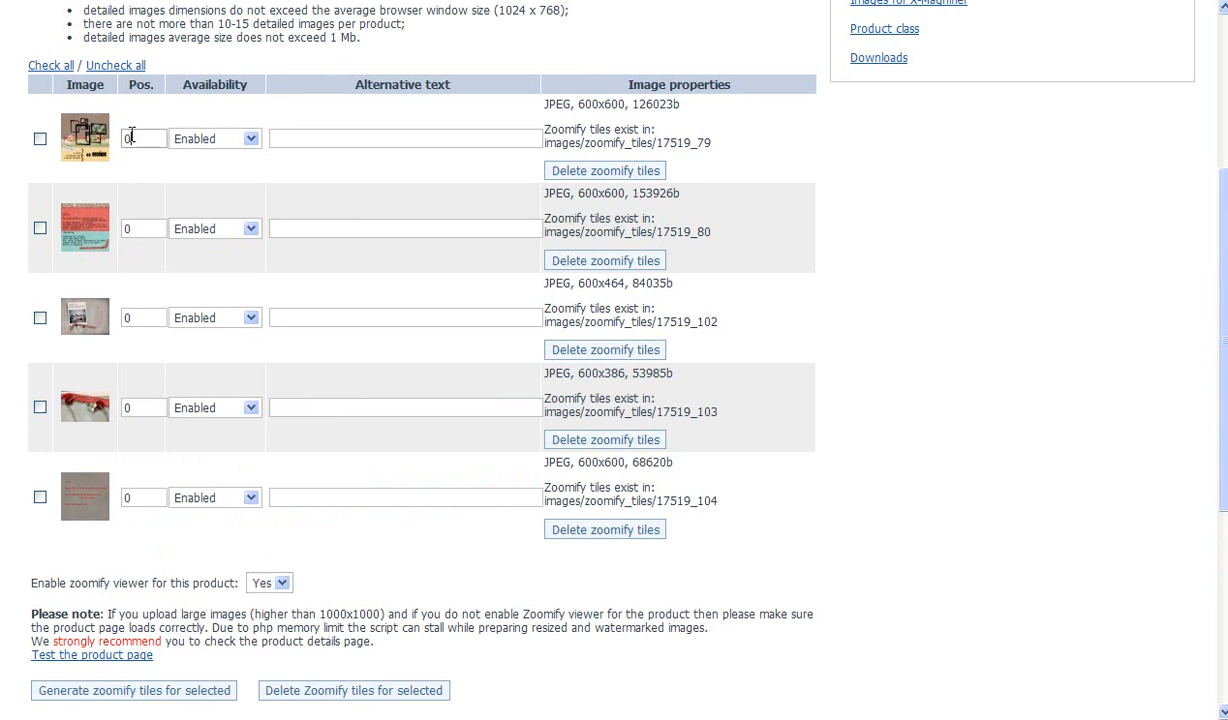
text(2)
click(124, 226)
text(3)
click(130, 317)
text(1)
click(136, 407)
text(4)
click(129, 497)
text(5)
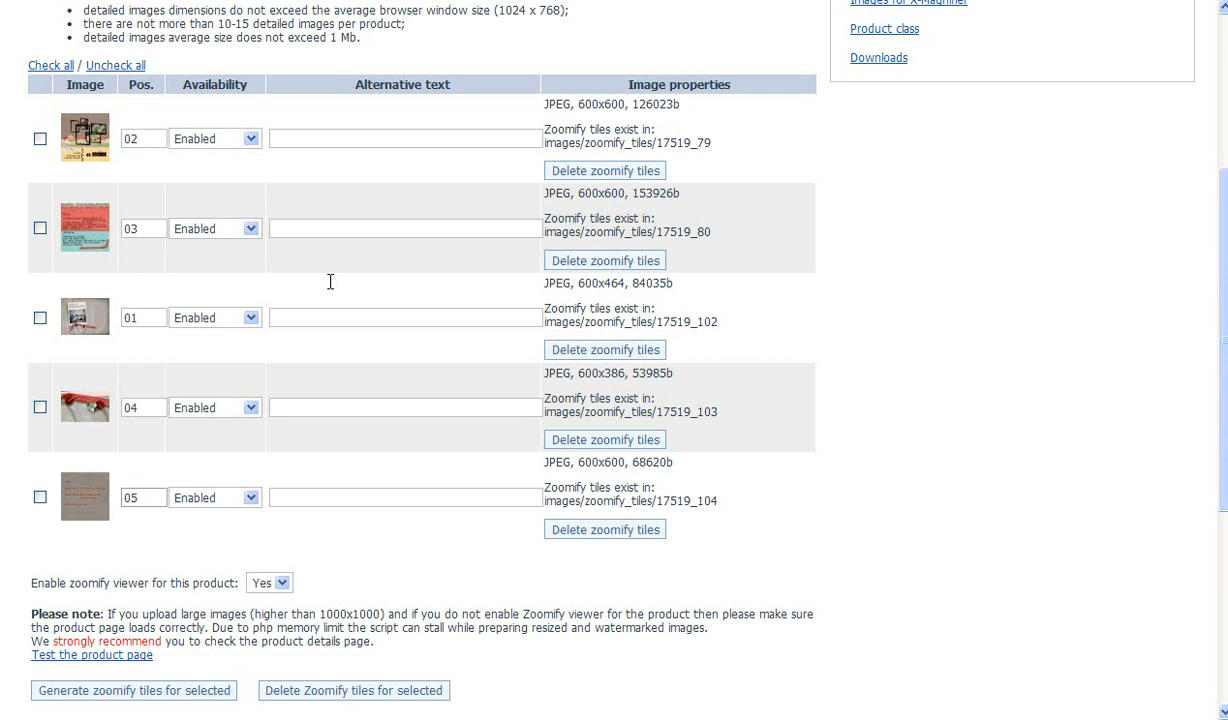
scroll(1167, 416, down, 3)
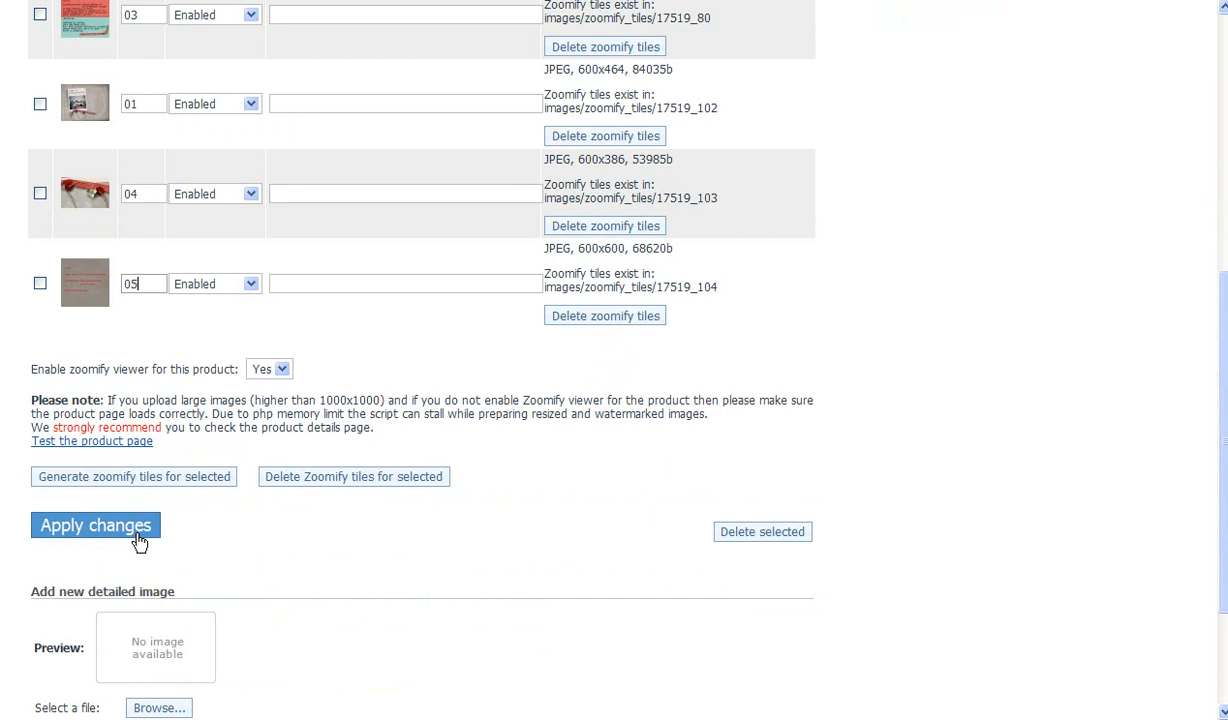
Step: Restore the position of all five detailed images to 0
scroll(1205, 380, up, 4)
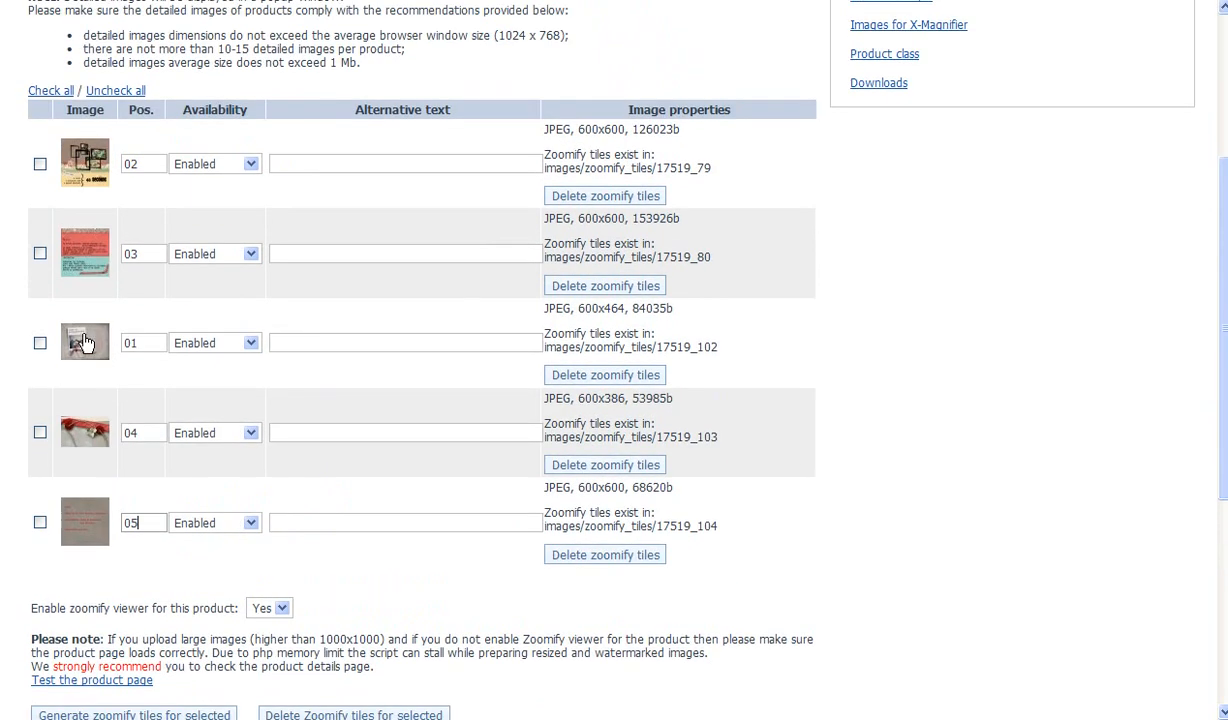
click(130, 163)
key(Delete)
click(130, 254)
key(Delete)
click(129, 343)
key(Delete)
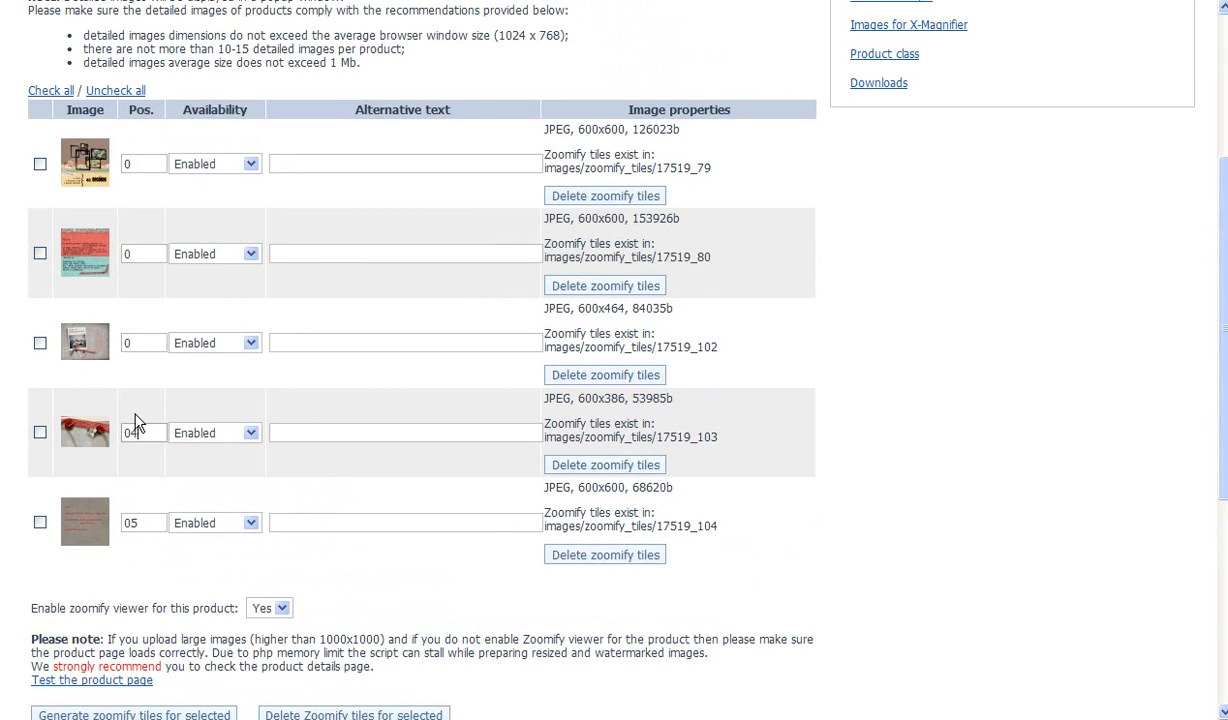
click(133, 432)
key(Delete)
click(130, 520)
key(Delete)
drag(1221, 314, 1214, 200)
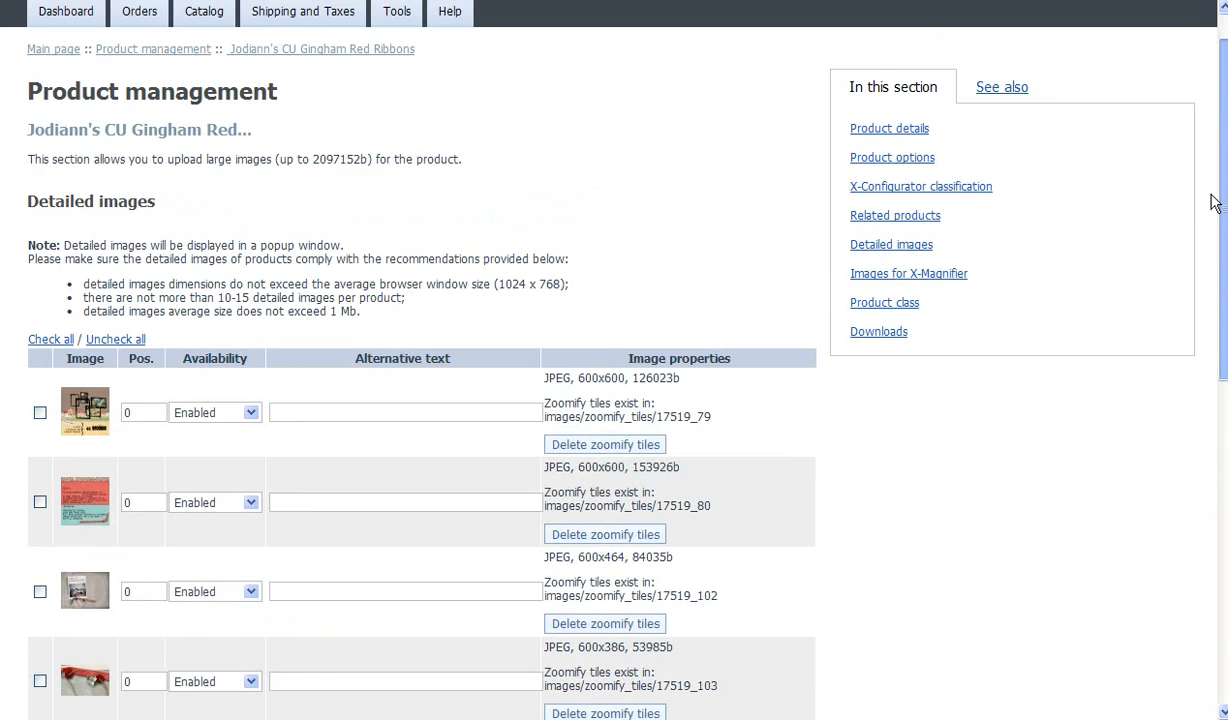